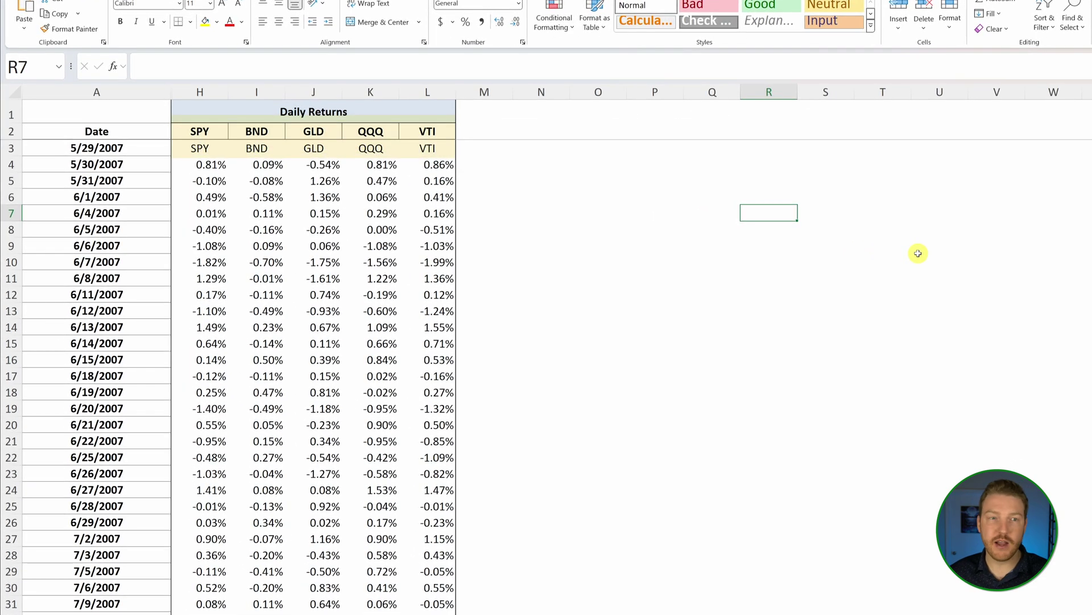
- Review the ticker labels in H3:L3 and the returns block A4:L13, then deselect
left_click_drag(199, 148, 426, 149)
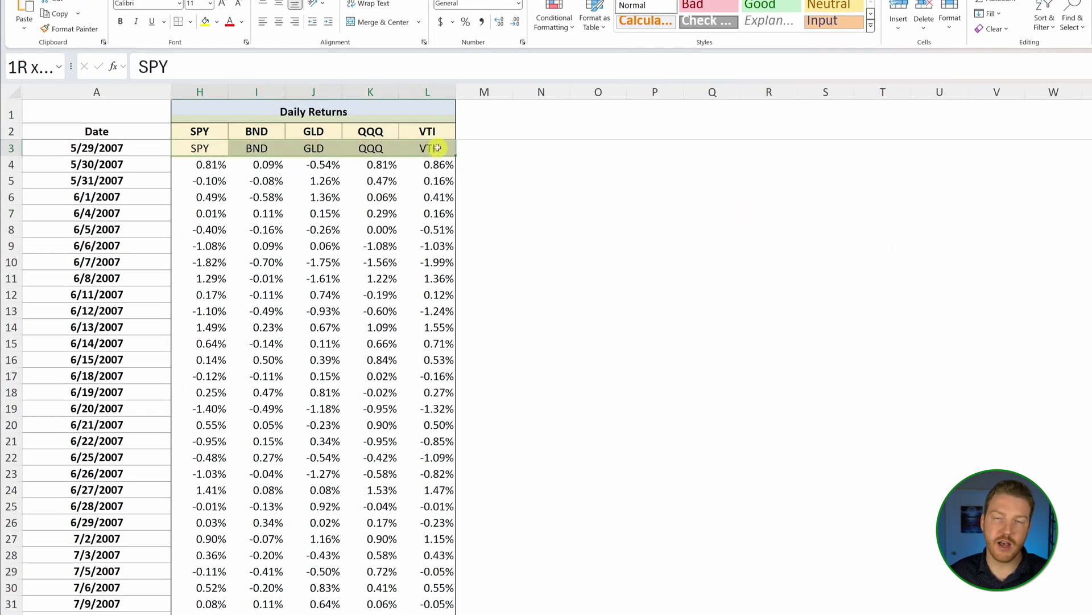
left_click_drag(151, 167, 441, 311)
left_click(688, 195)
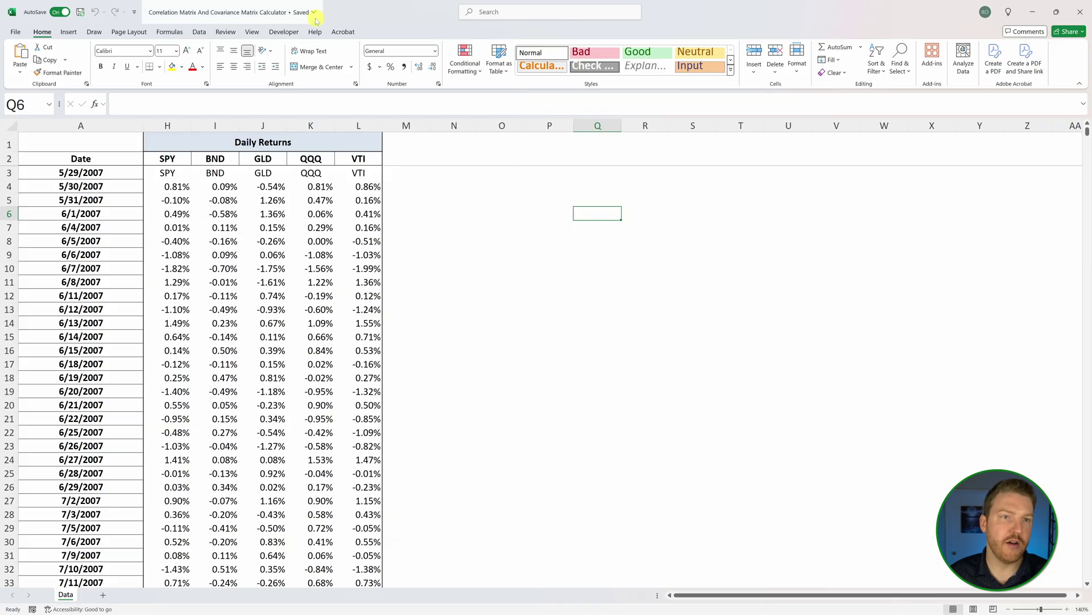
- Enable the Analysis ToolPak through Excel's ribbon customization Add-ins settings
left_click(222, 27)
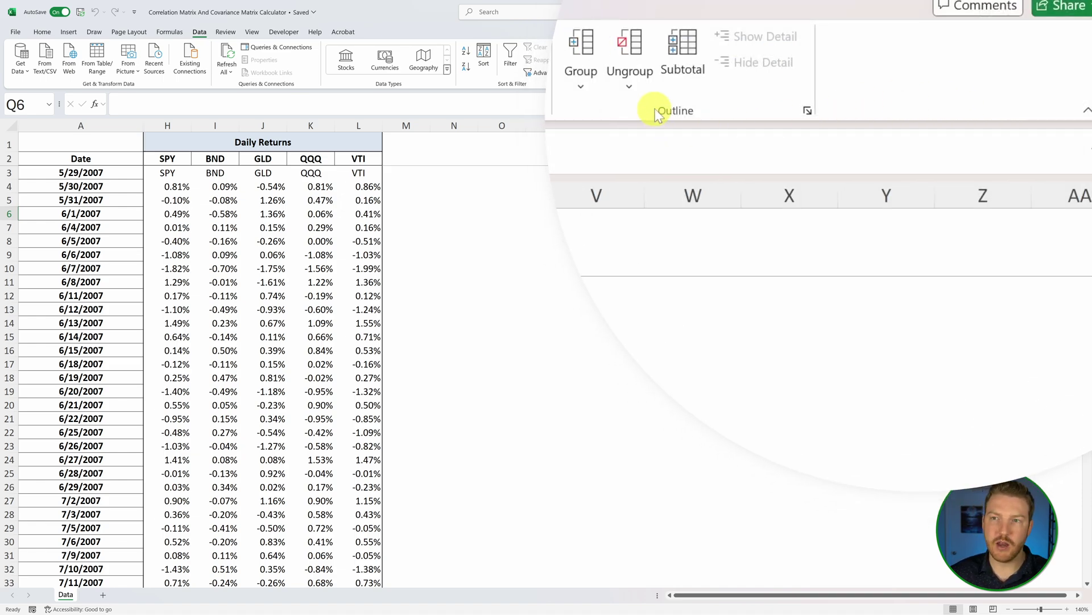
right_click(891, 54)
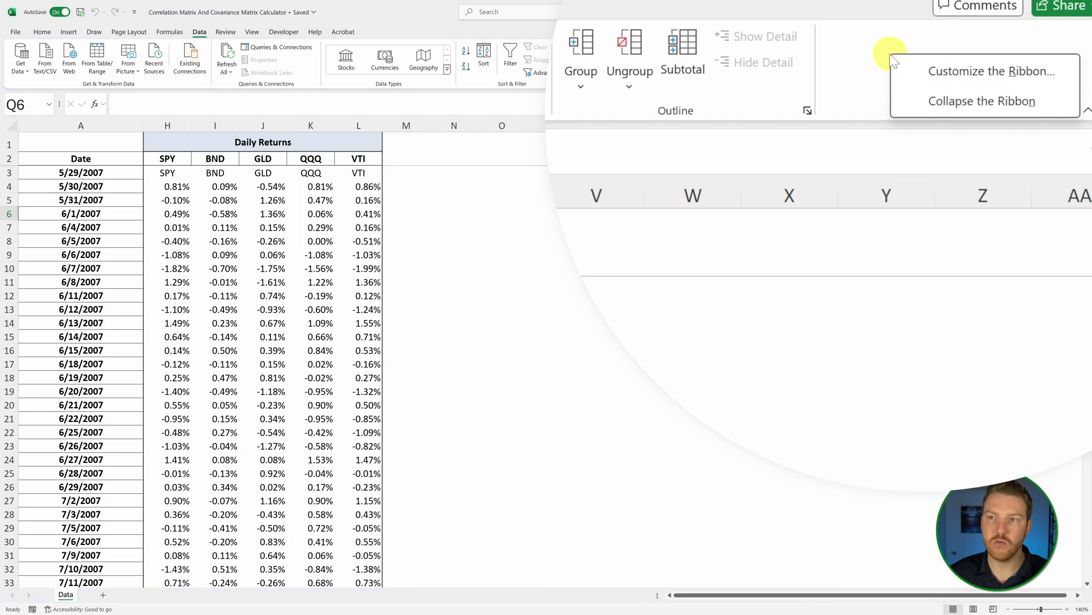
left_click(944, 75)
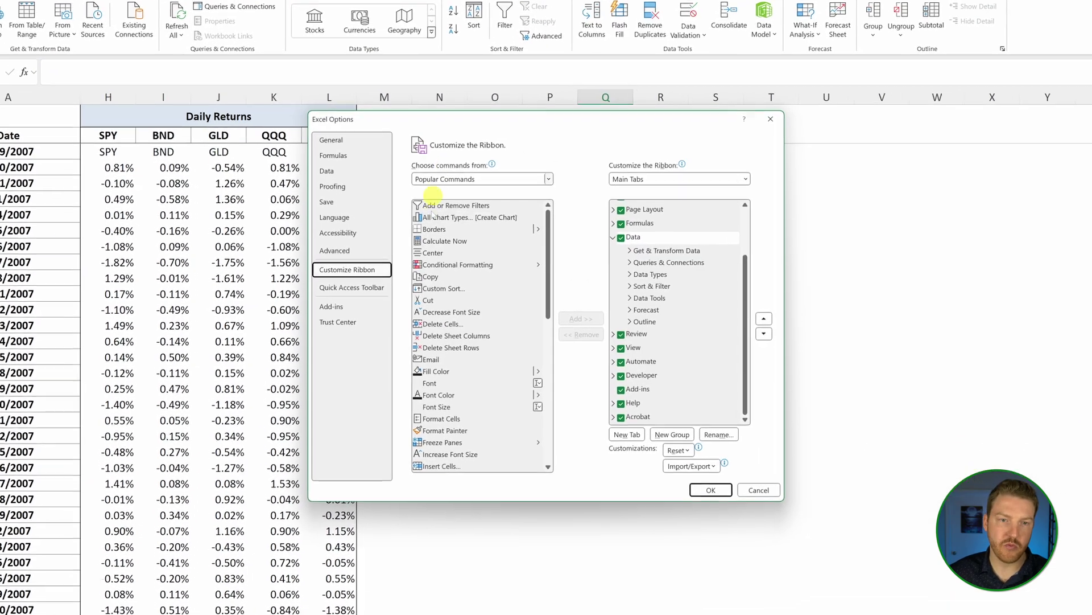
left_click(337, 313)
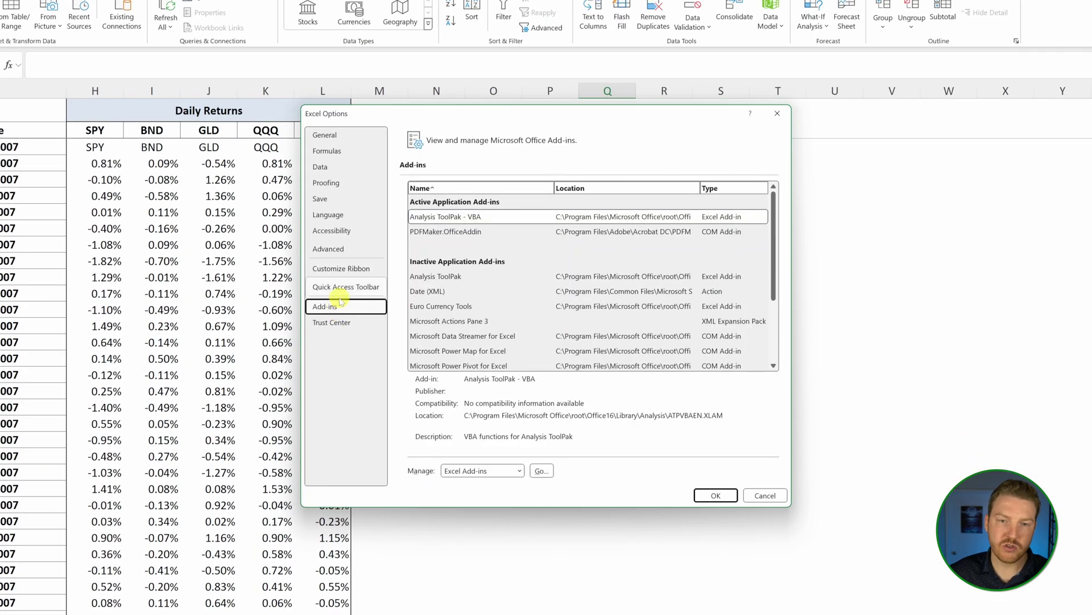
left_click(520, 471)
left_click(542, 470)
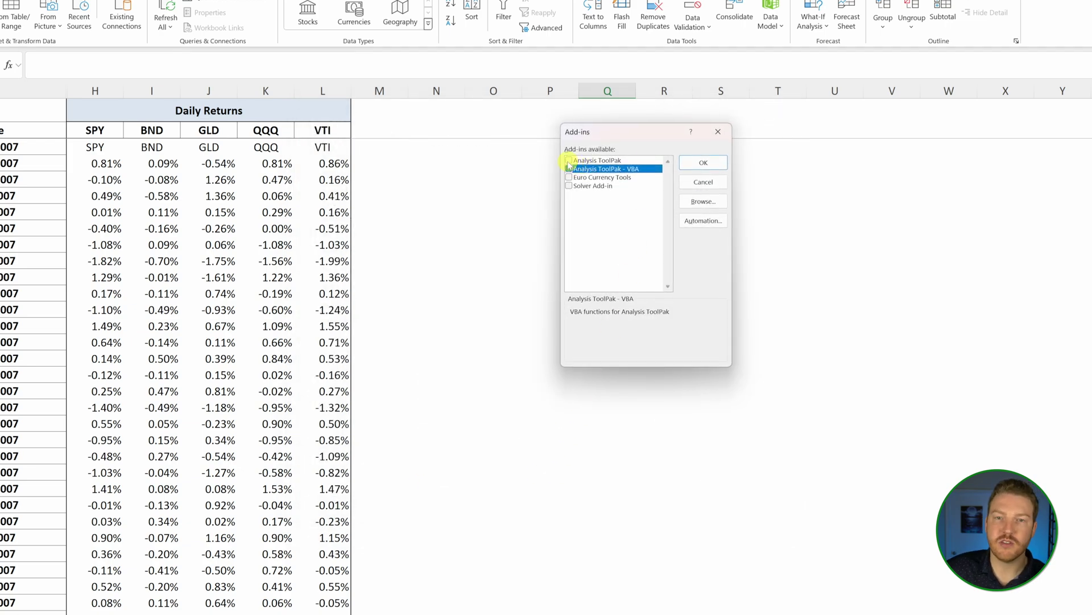
left_click(568, 161)
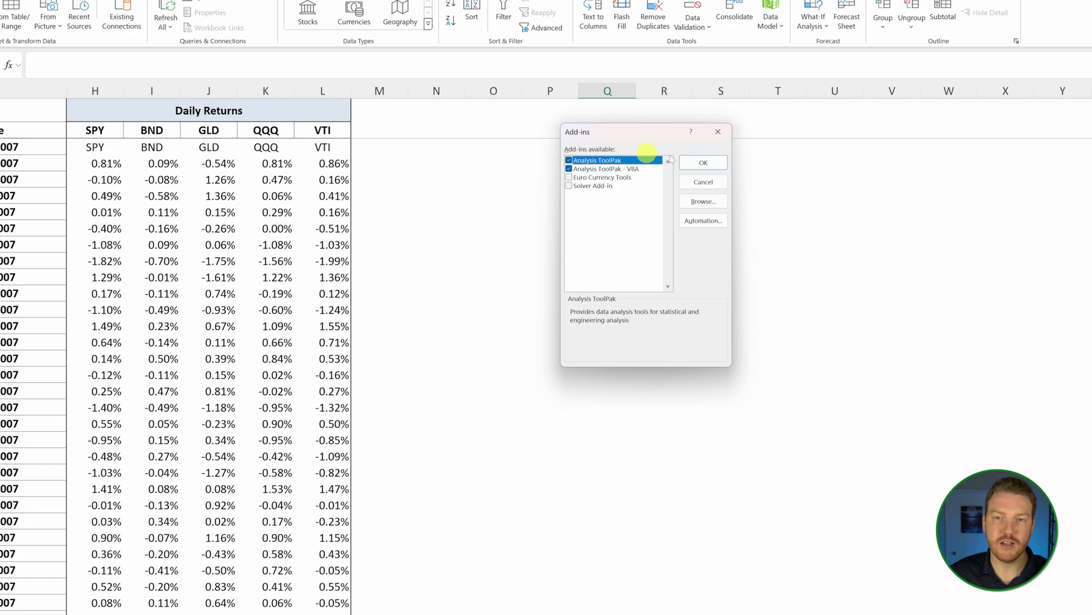
left_click(701, 163)
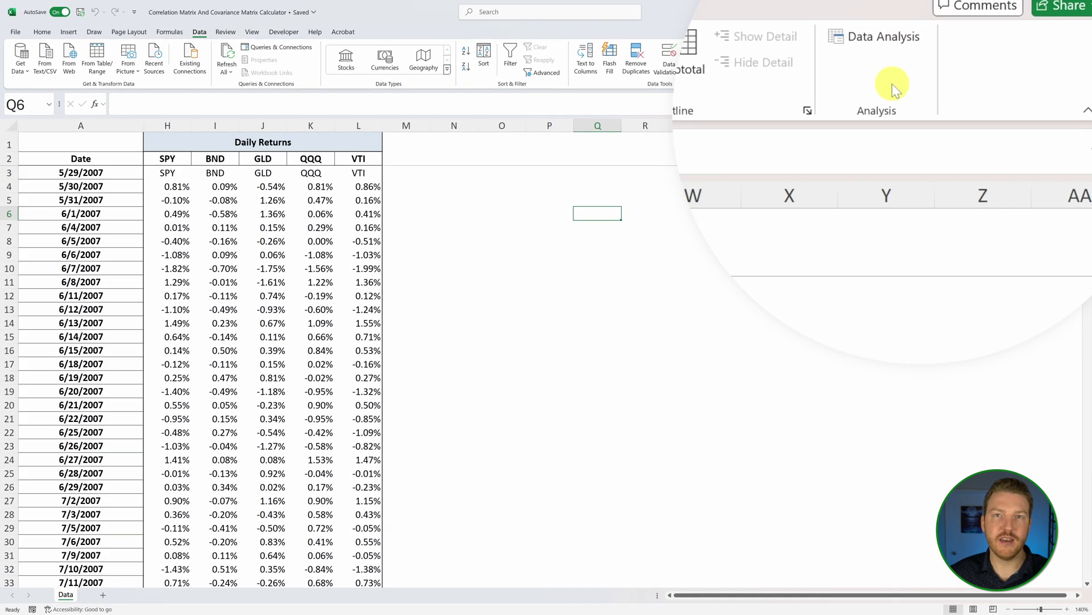
- Run Correlation on H3:L4026 with first-row labels, output to a new 'Matrix' worksheet
left_click(876, 52)
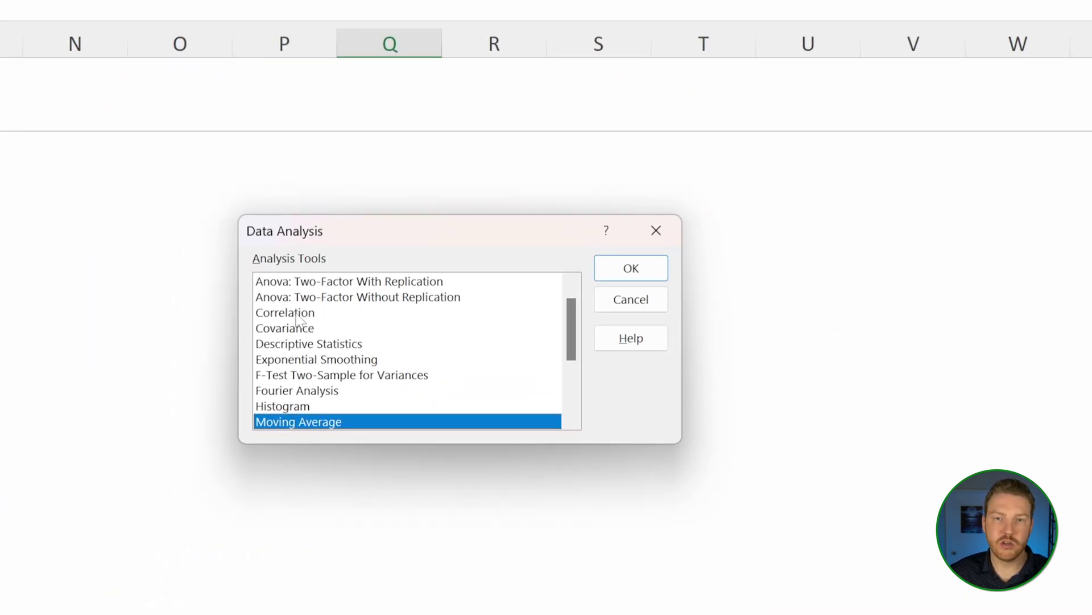
left_click(296, 314)
left_click(659, 274)
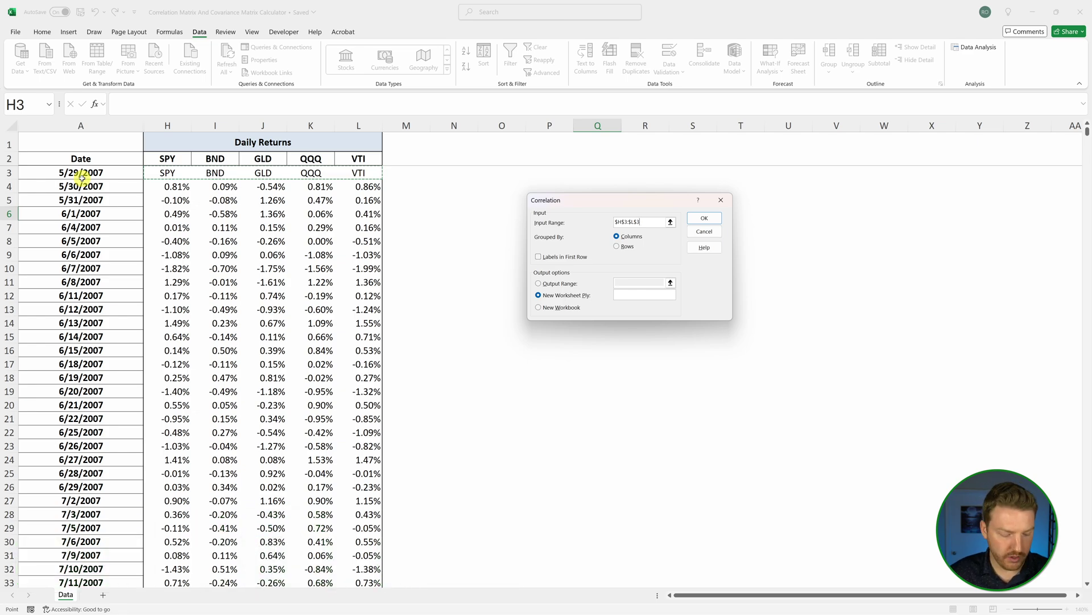
key("ctrl+shift+Down")
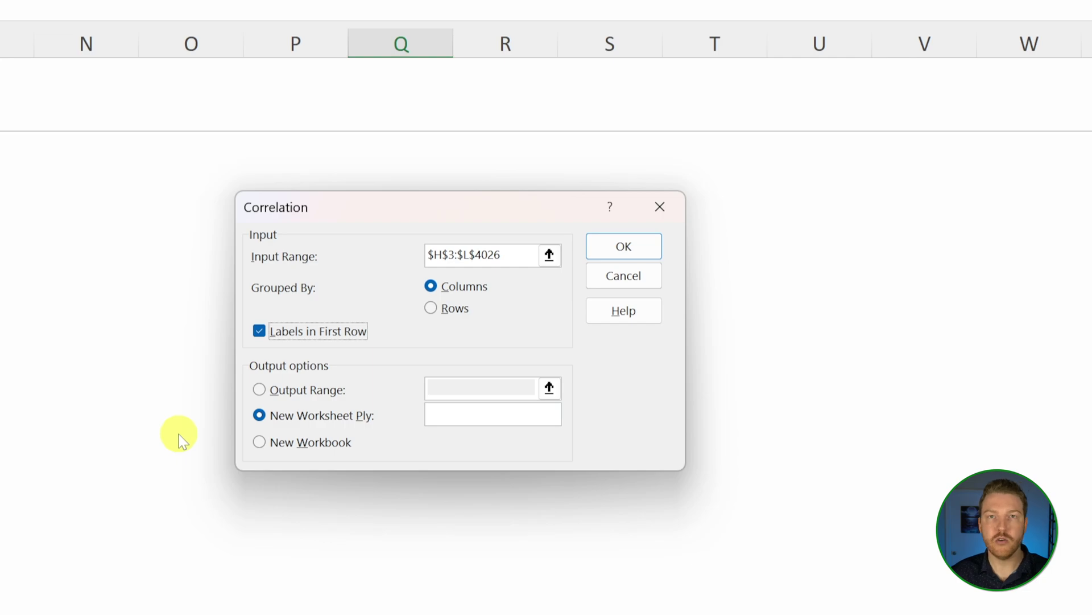
left_click(261, 390)
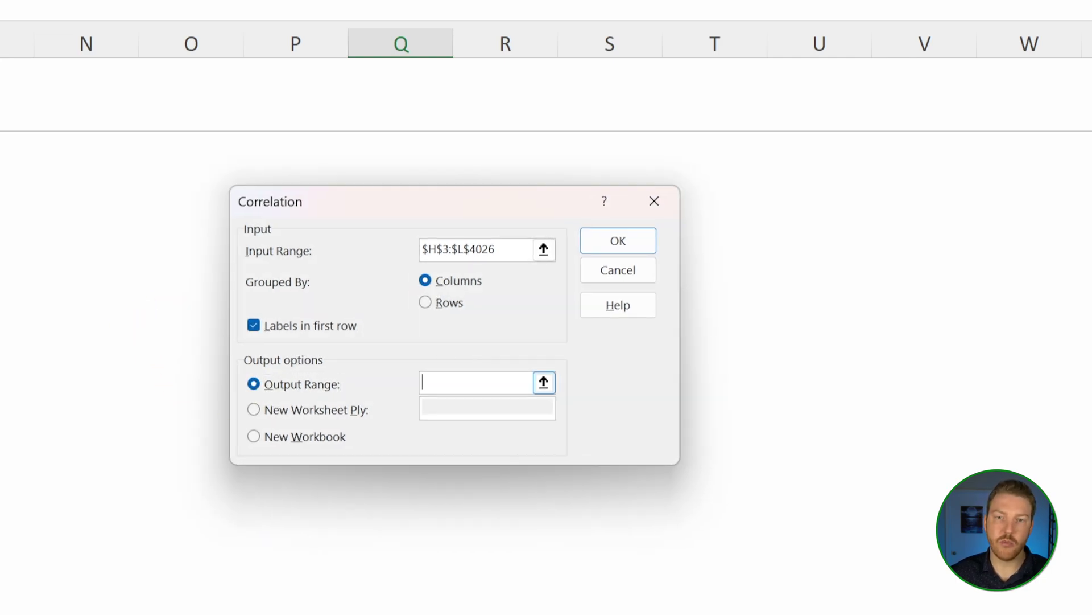
left_click(256, 411)
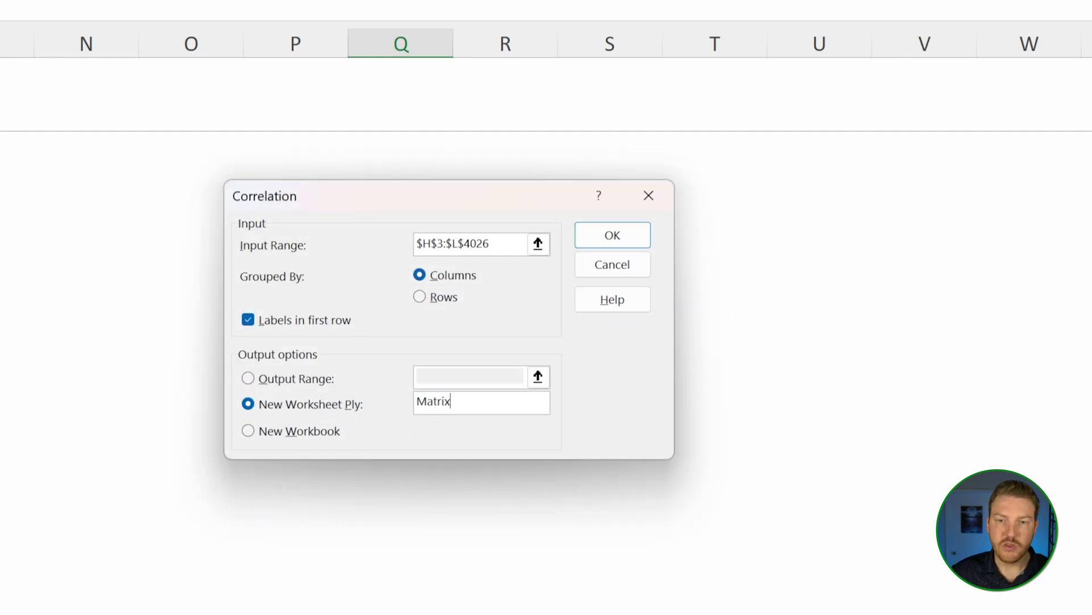
left_click(626, 235)
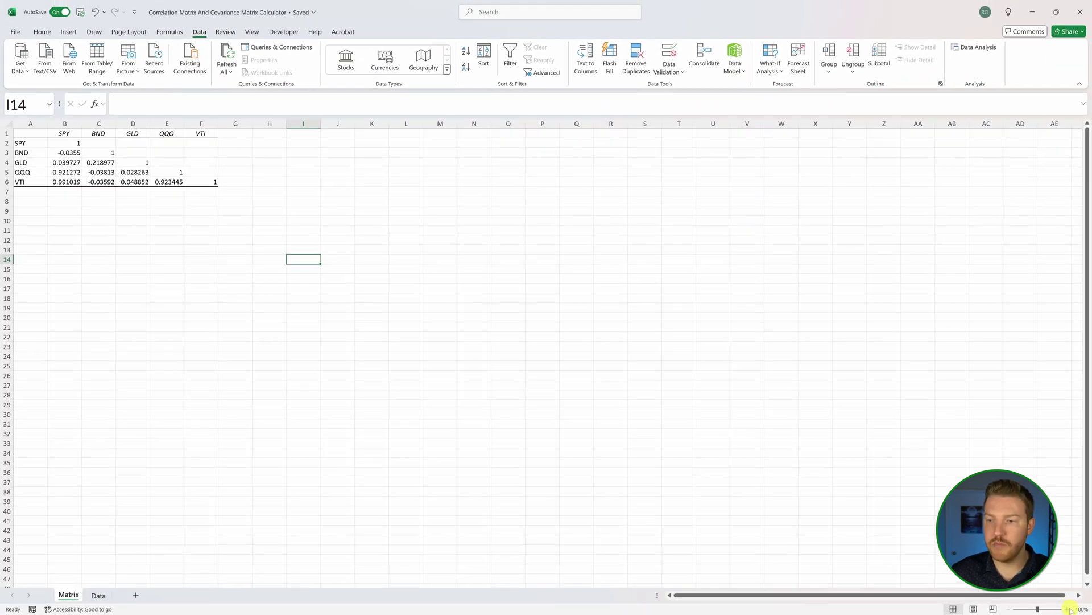
left_click(1069, 609)
left_click(1068, 609)
left_click(1068, 609)
left_click(1068, 609)
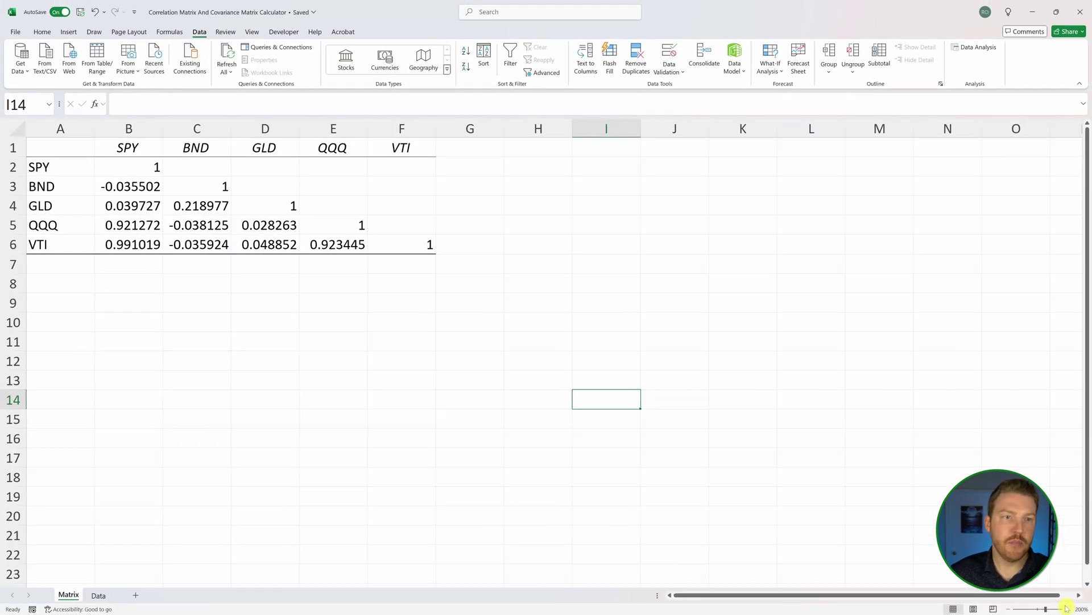
left_click(265, 283)
left_click_drag(200, 165, 421, 223)
left_click(539, 220)
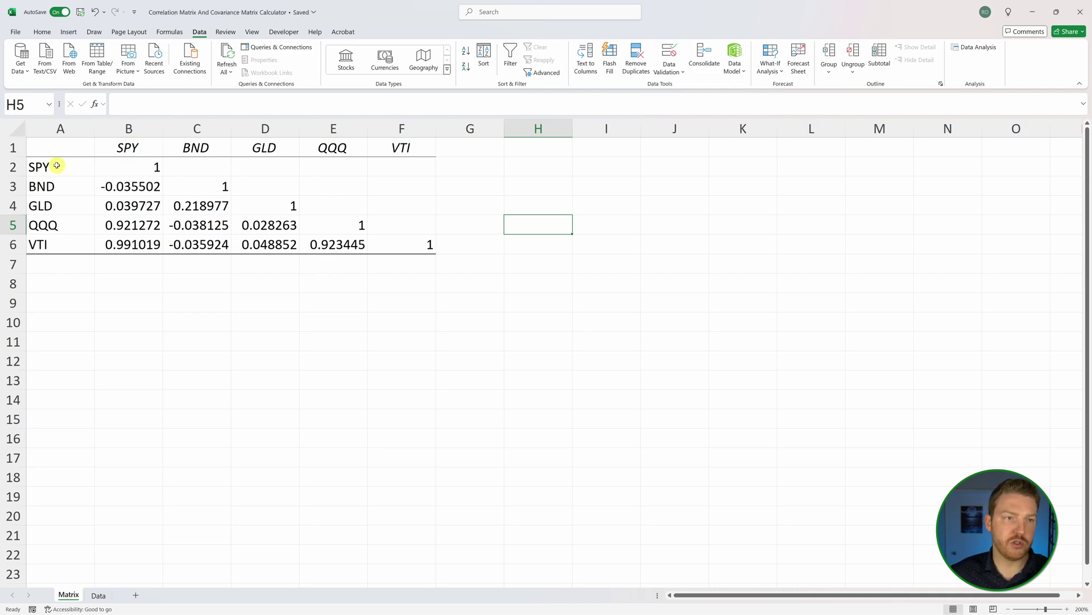
left_click(35, 170)
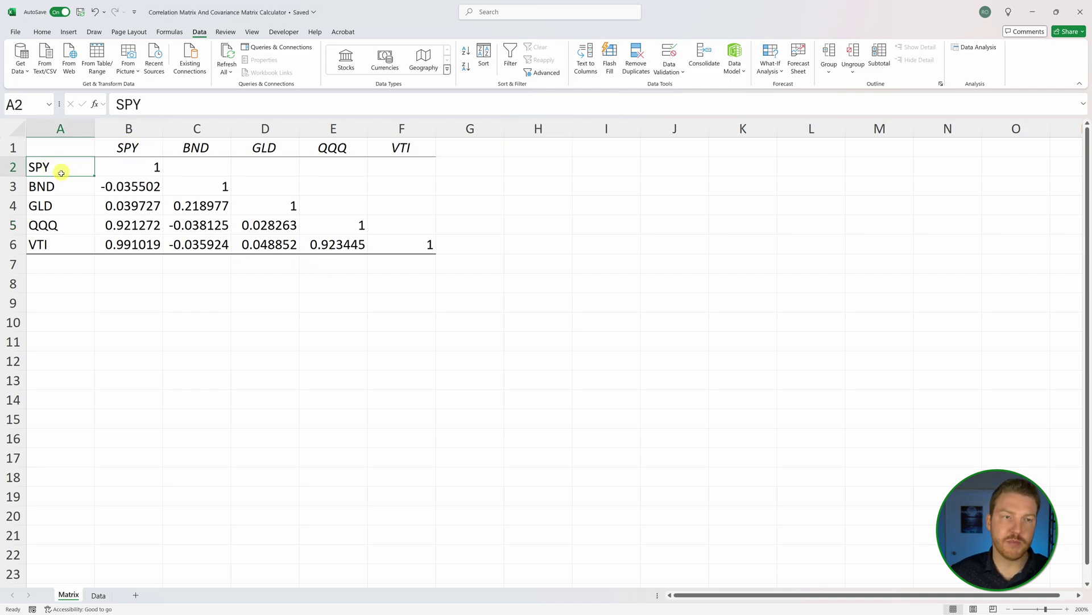
left_click(133, 151)
left_click(139, 164)
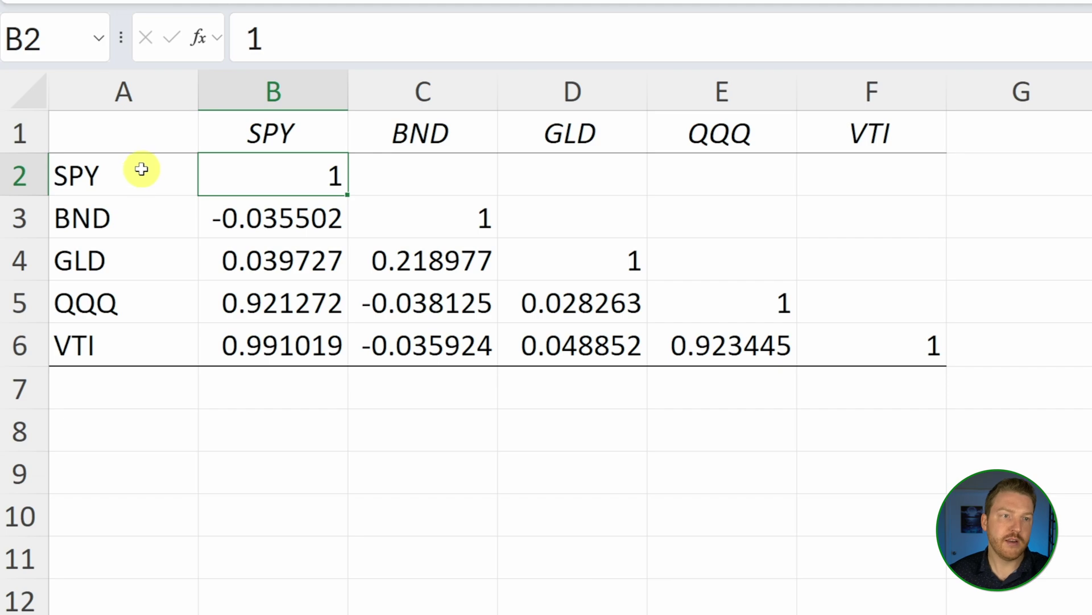
left_click(176, 214)
left_click(302, 129)
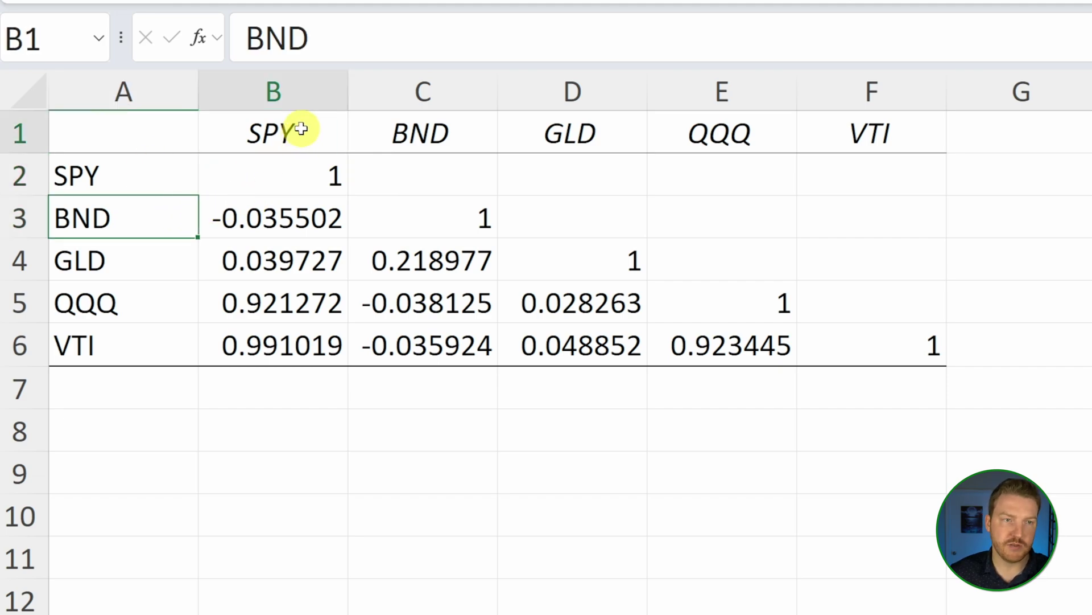
left_click(300, 220)
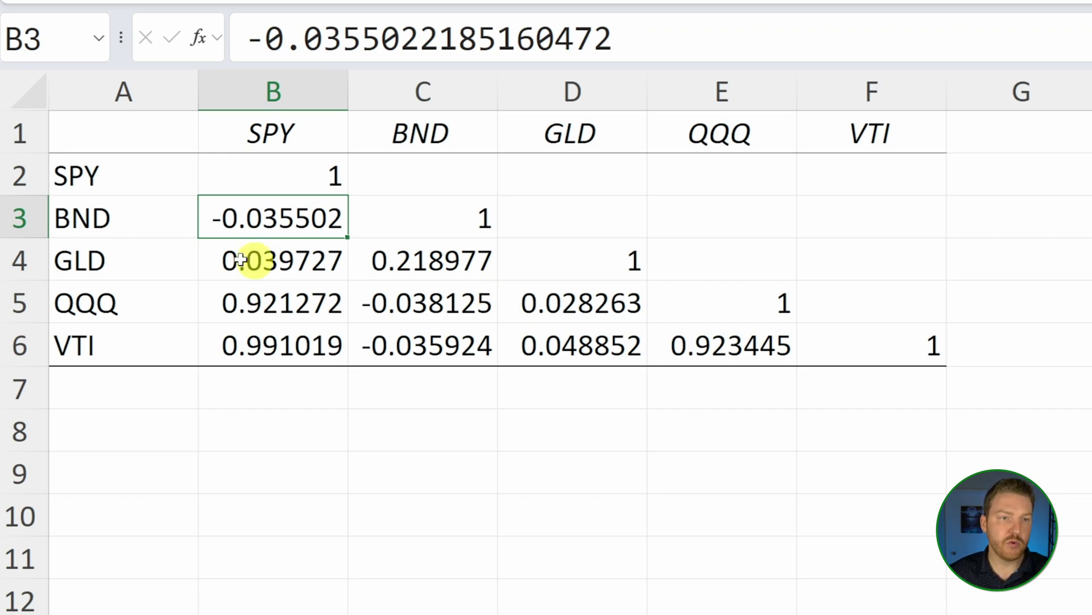
left_click(153, 271)
left_click(285, 261)
left_click(299, 142)
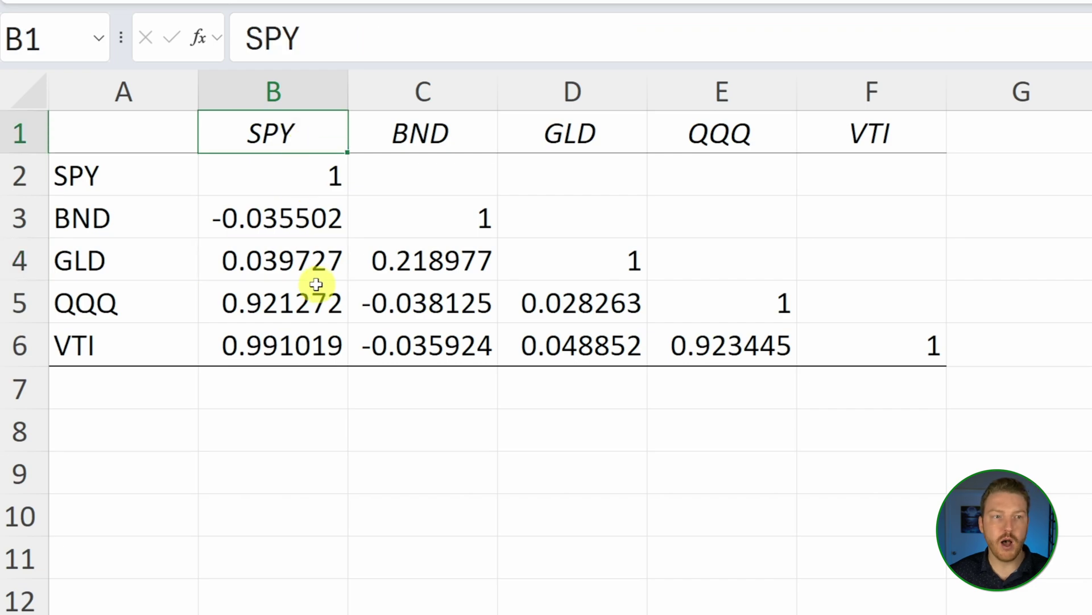
left_click(232, 265)
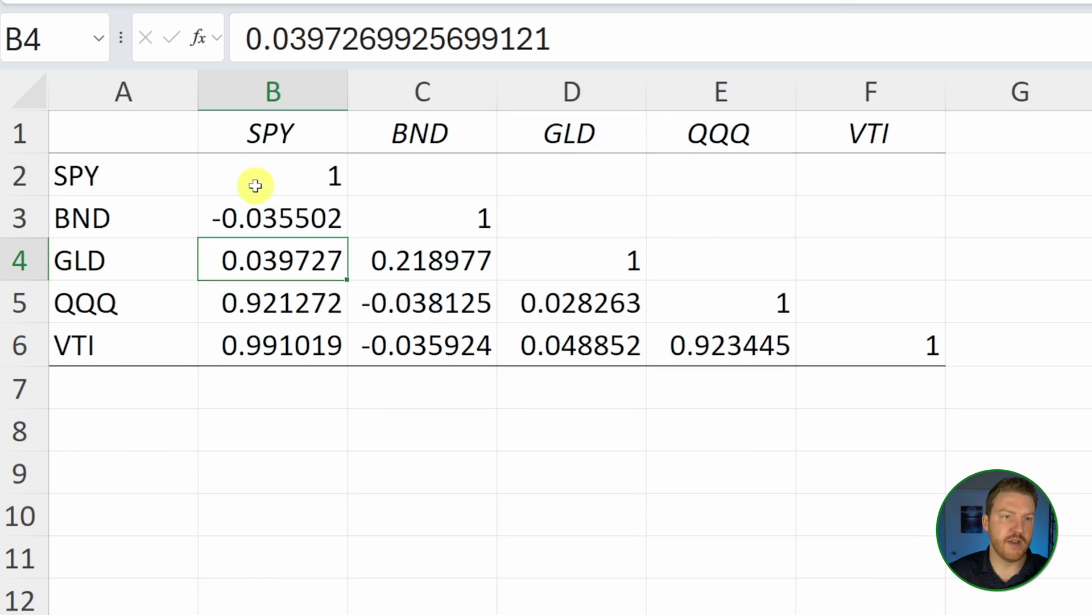
- Highlight the blank upper triangle C2:F5 of the correlation matrix
left_click_drag(438, 173, 880, 216)
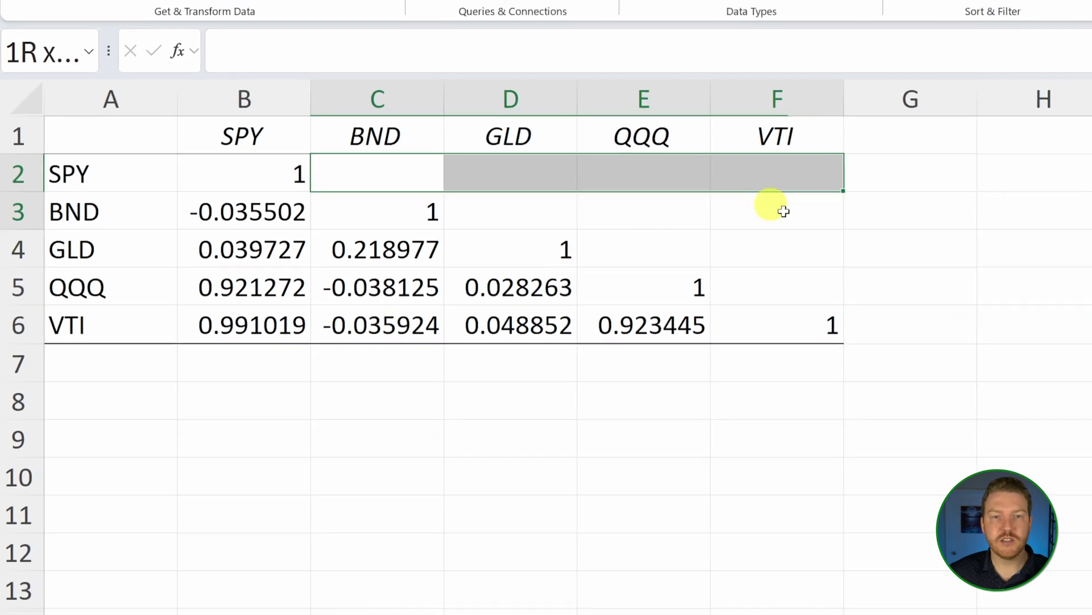
left_click_drag(783, 211, 816, 296)
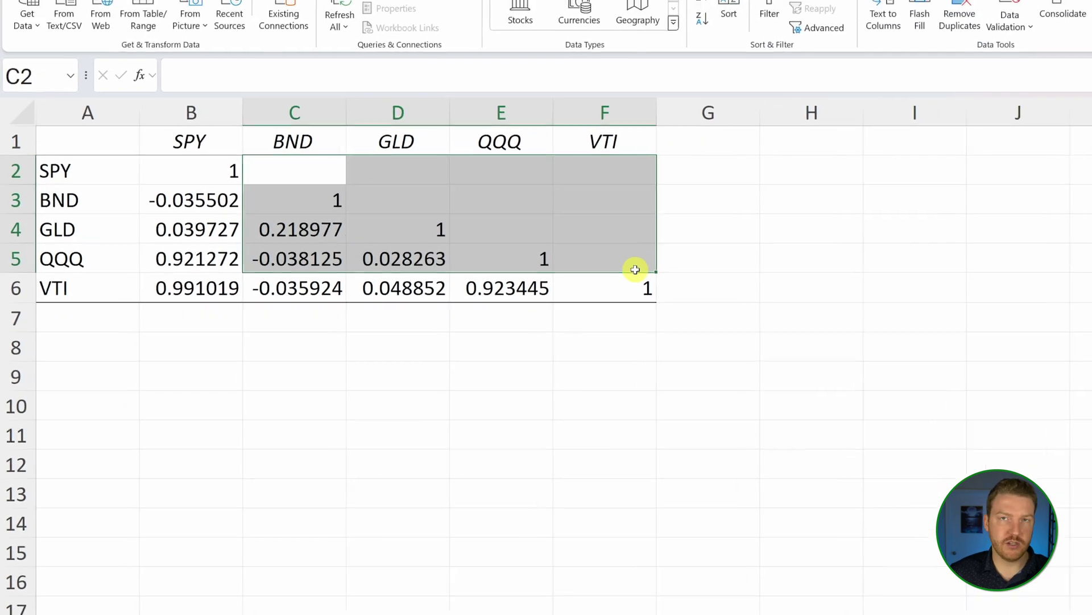
left_click(1004, 248)
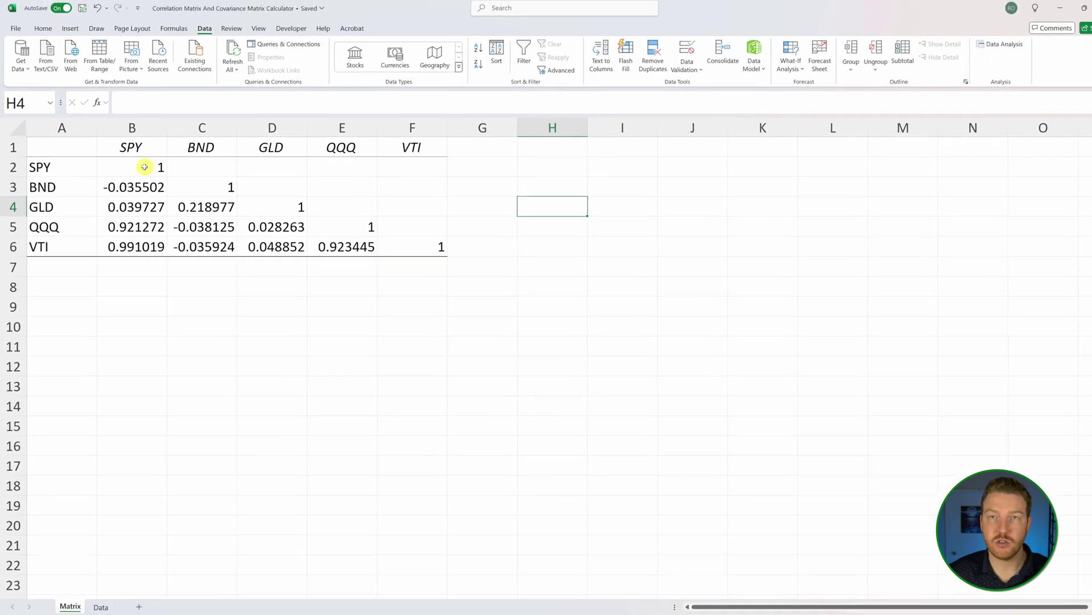
- Copy the correlation values B2:F6 and paste them transposed at B10
left_click_drag(170, 168, 473, 244)
left_click_drag(407, 233, 407, 247)
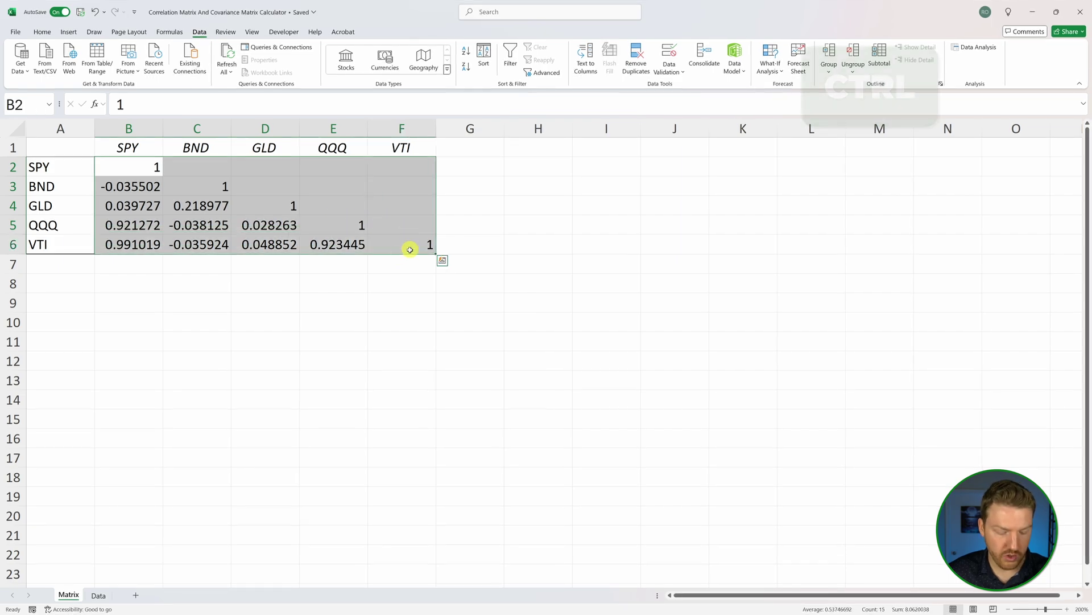
key("ctrl+c")
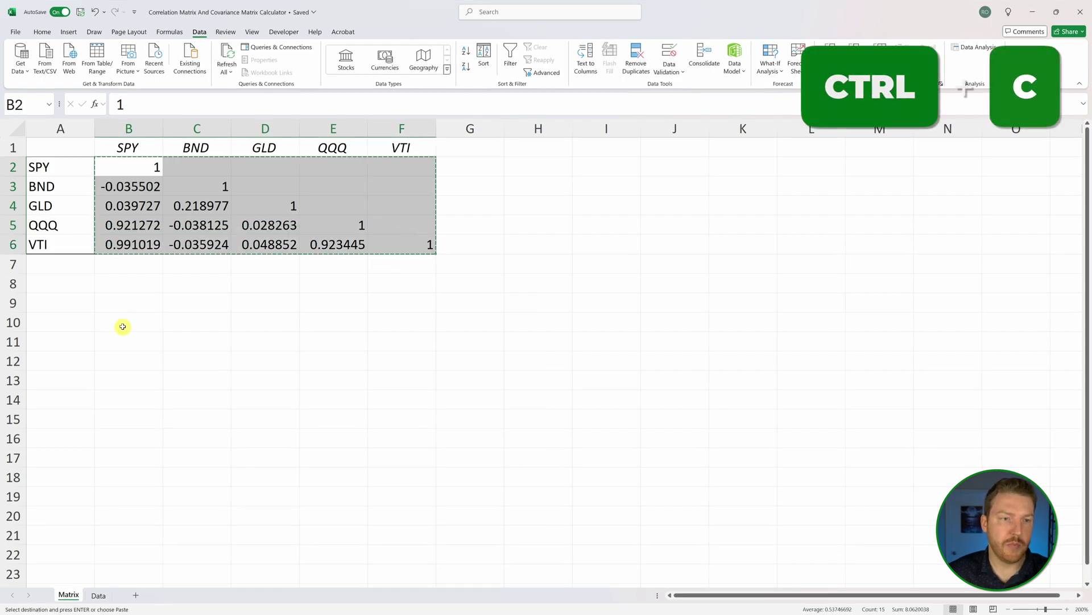
left_click(121, 319)
right_click(123, 324)
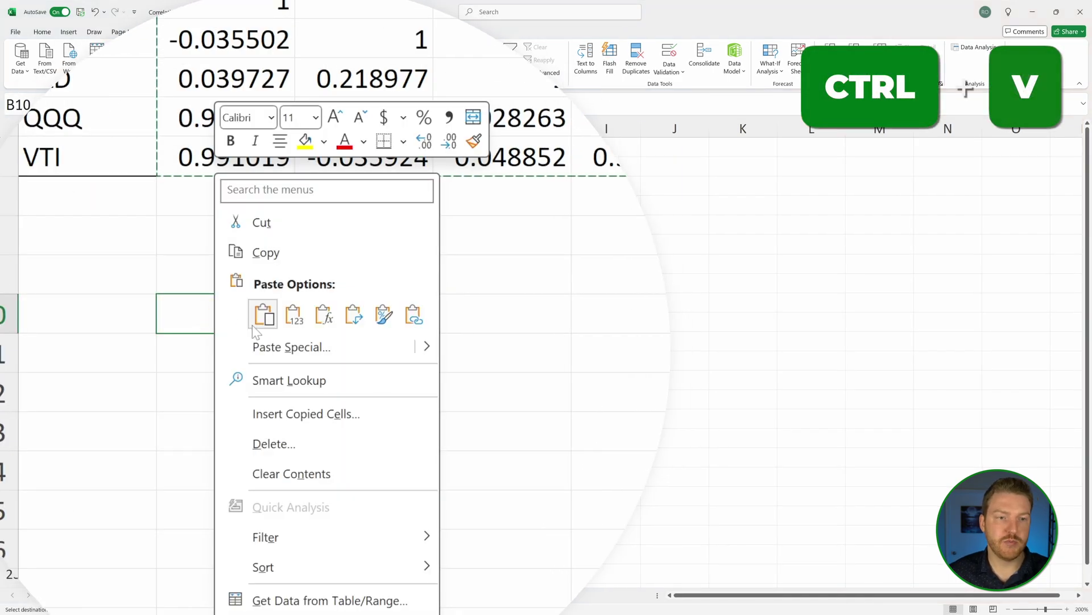
left_click(354, 314)
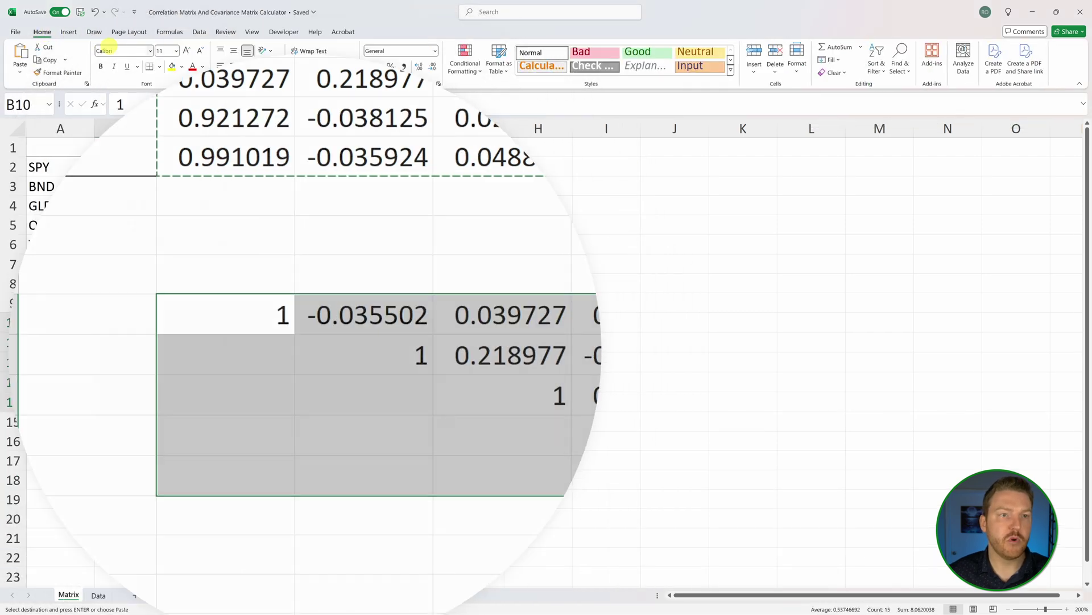
- Remove all borders from the helper triangle B10:F14 and copy it
left_click(160, 68)
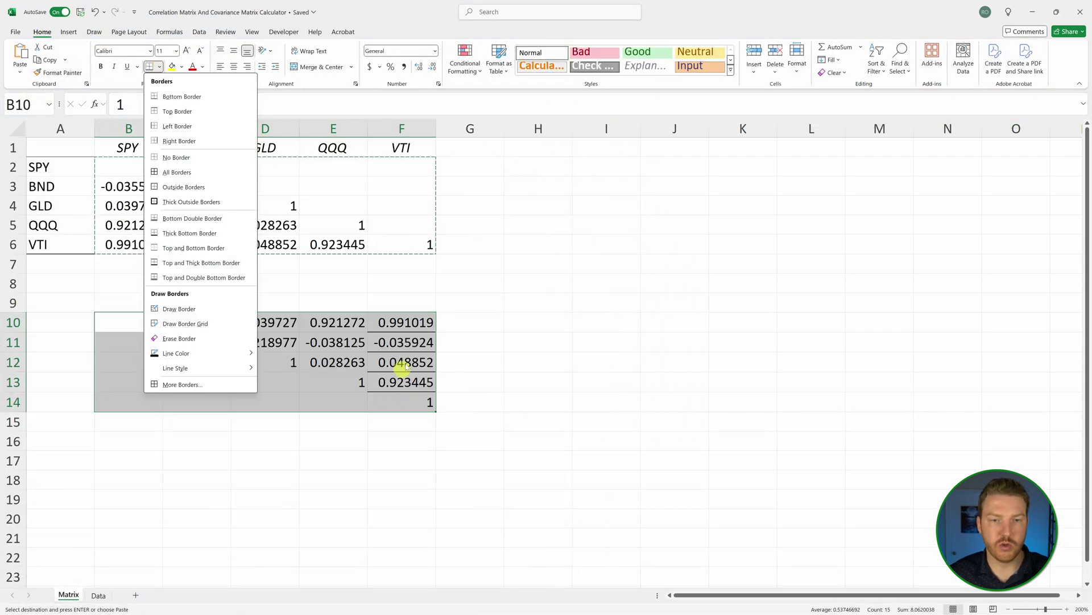
left_click(190, 157)
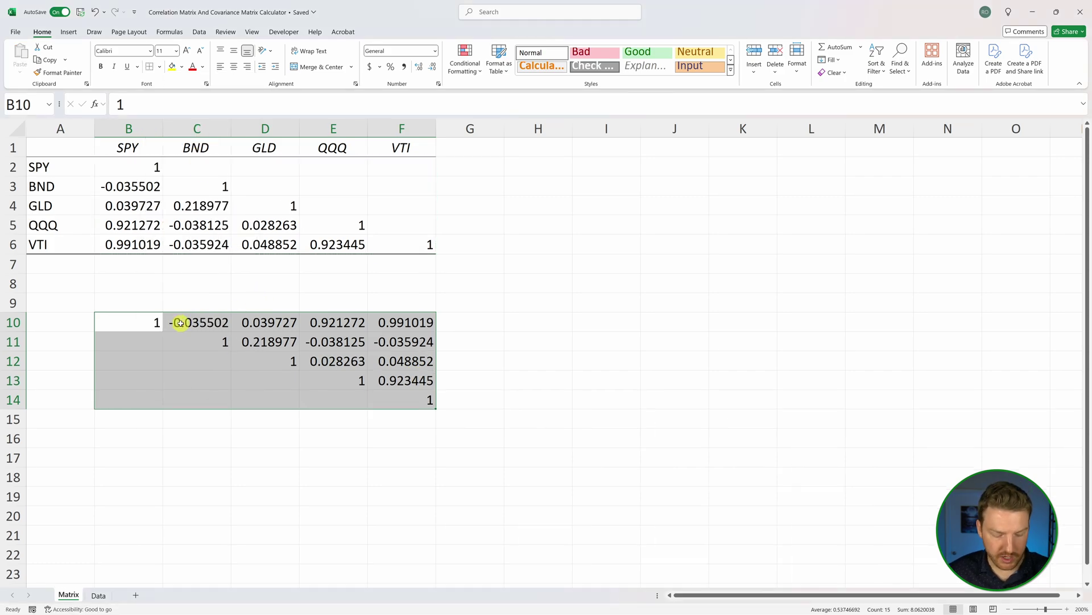
key("ctrl+c")
left_click(214, 283)
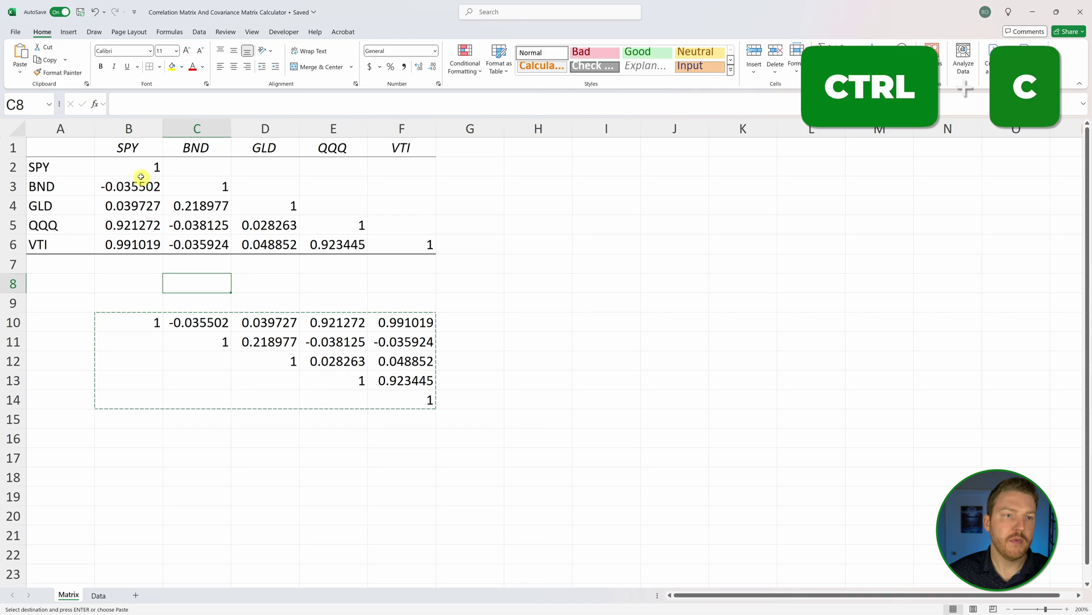
- Paste Special the helper triangle transposed into B2, skipping blanks
left_click(126, 163)
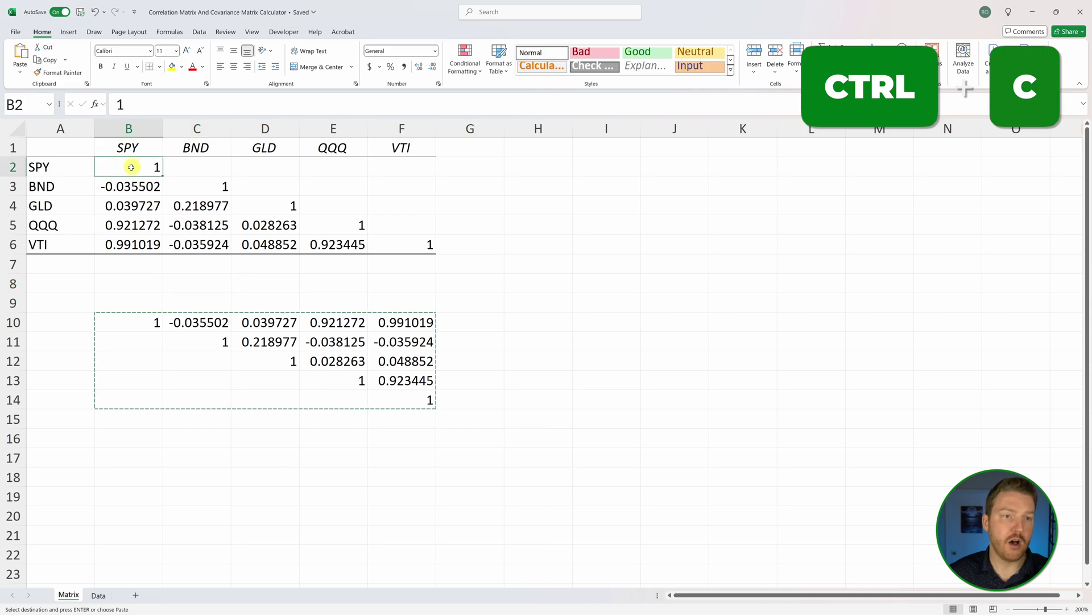
right_click(135, 166)
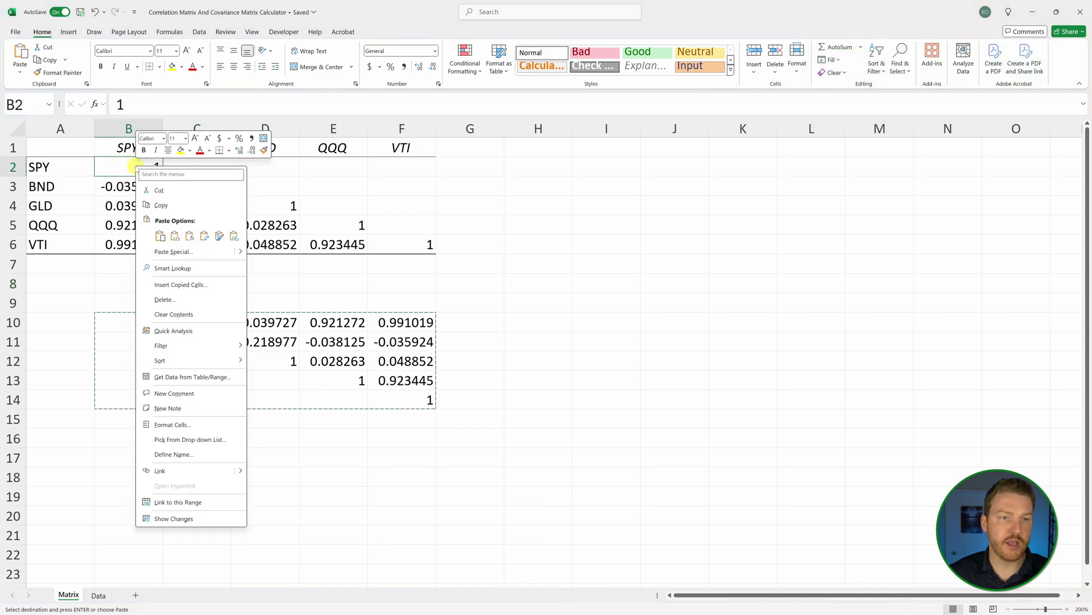
left_click(188, 249)
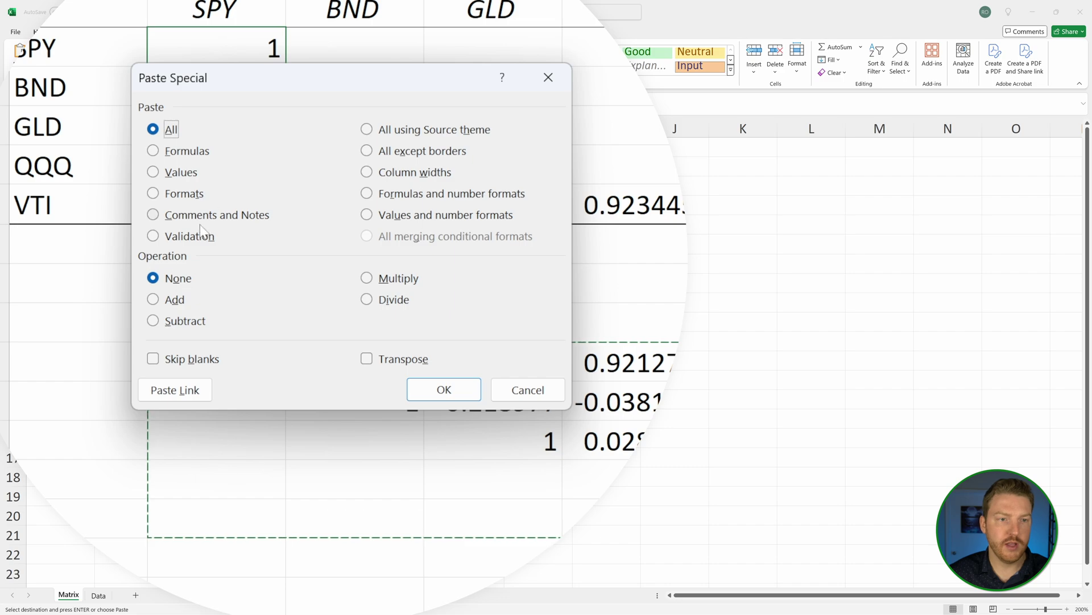
left_click(443, 389)
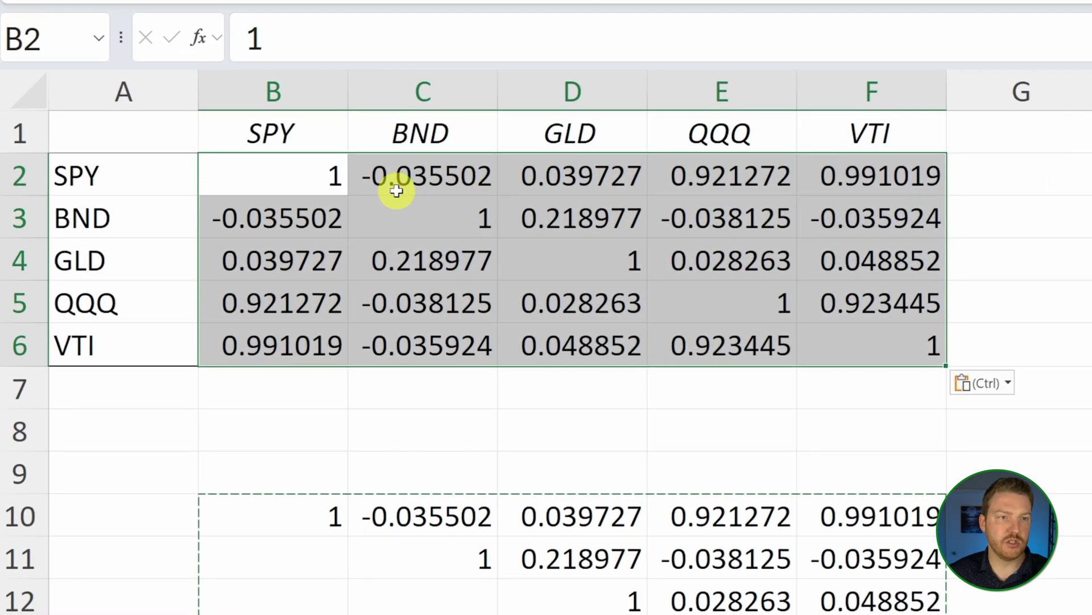
- Compare mirrored correlations: BND–SPY in B3 versus C2, GLD–SPY in B4 versus D2
left_click(163, 212)
left_click(246, 215)
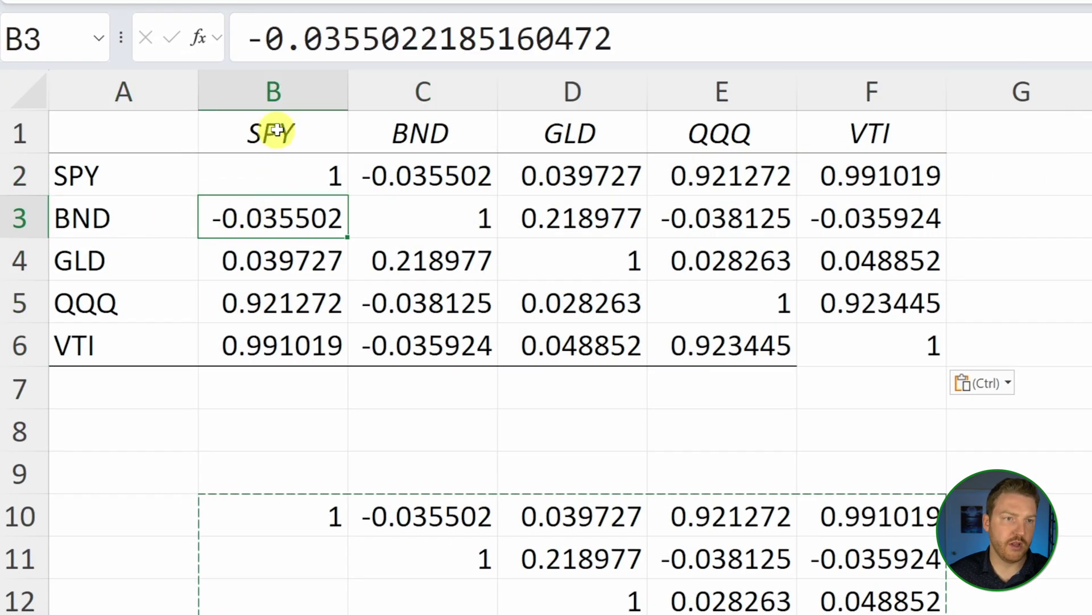
left_click(284, 147, "ctrl")
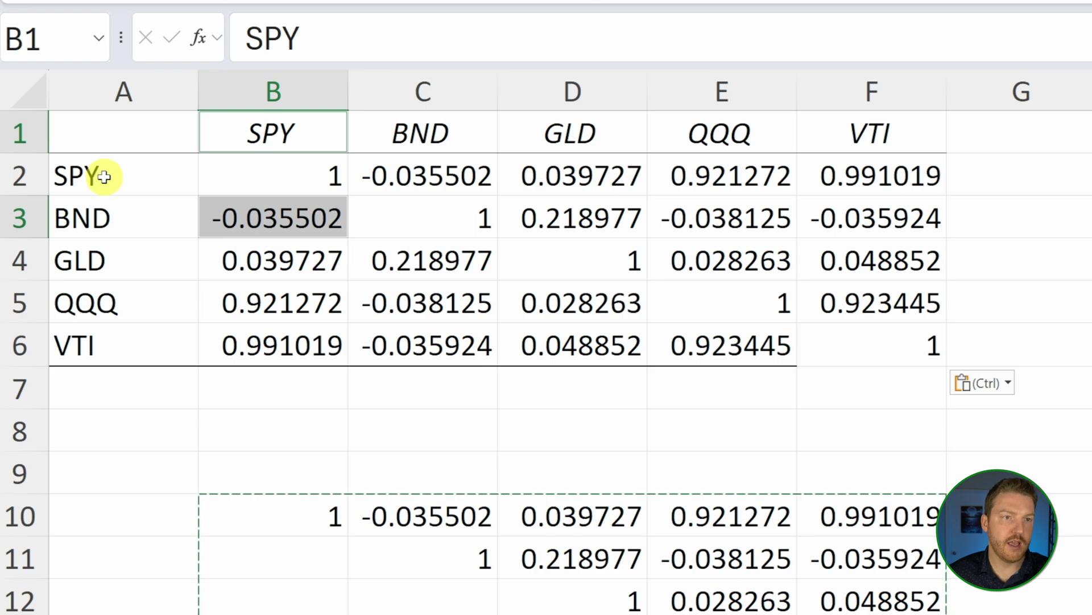
left_click(83, 215, "ctrl")
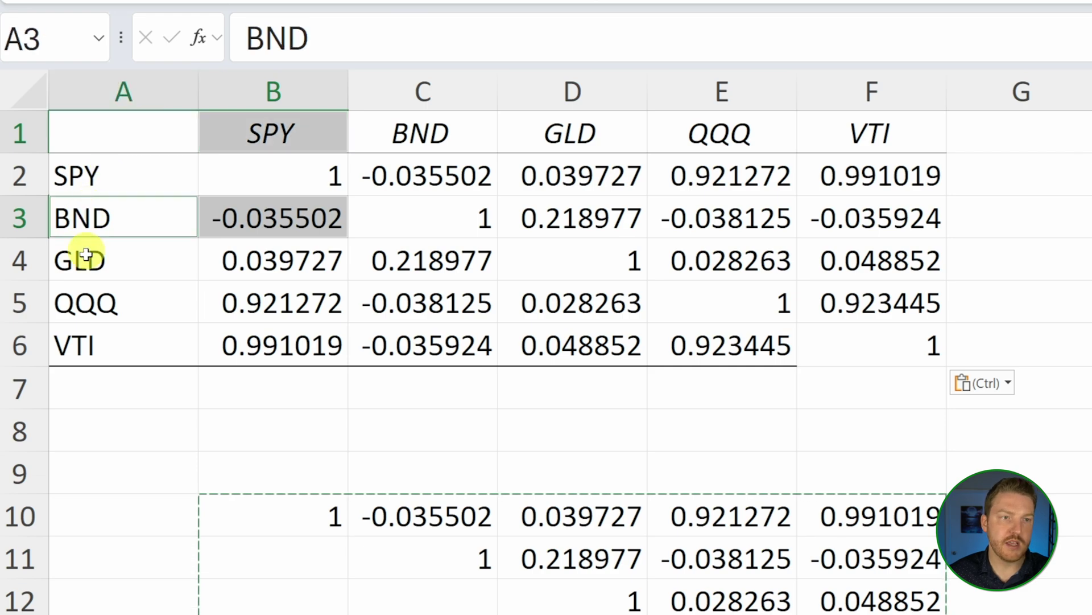
left_click(453, 176)
left_click(151, 171, "ctrl")
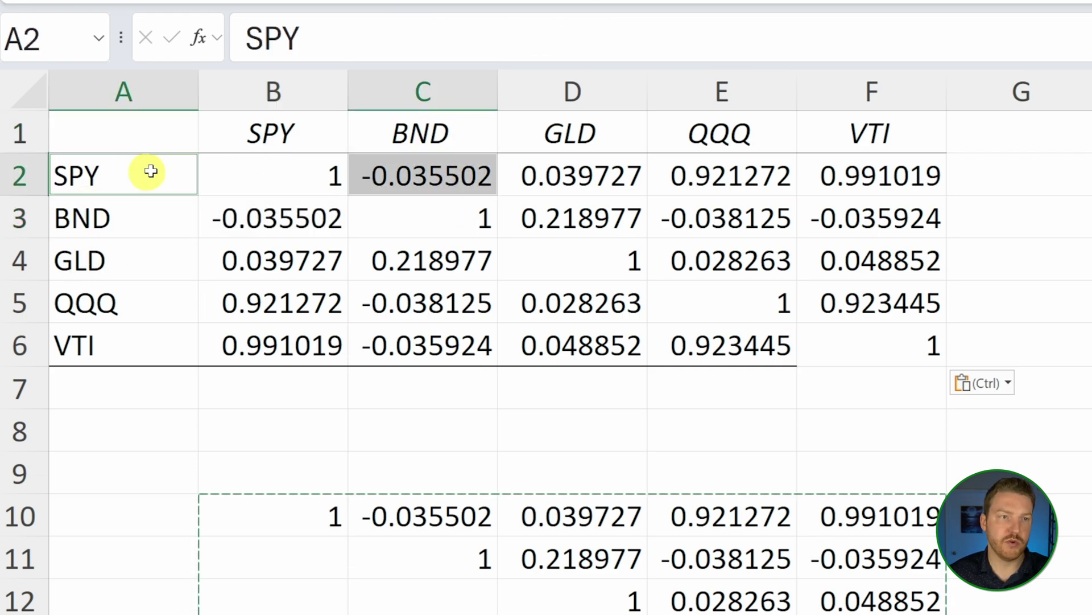
left_click(443, 131, "ctrl")
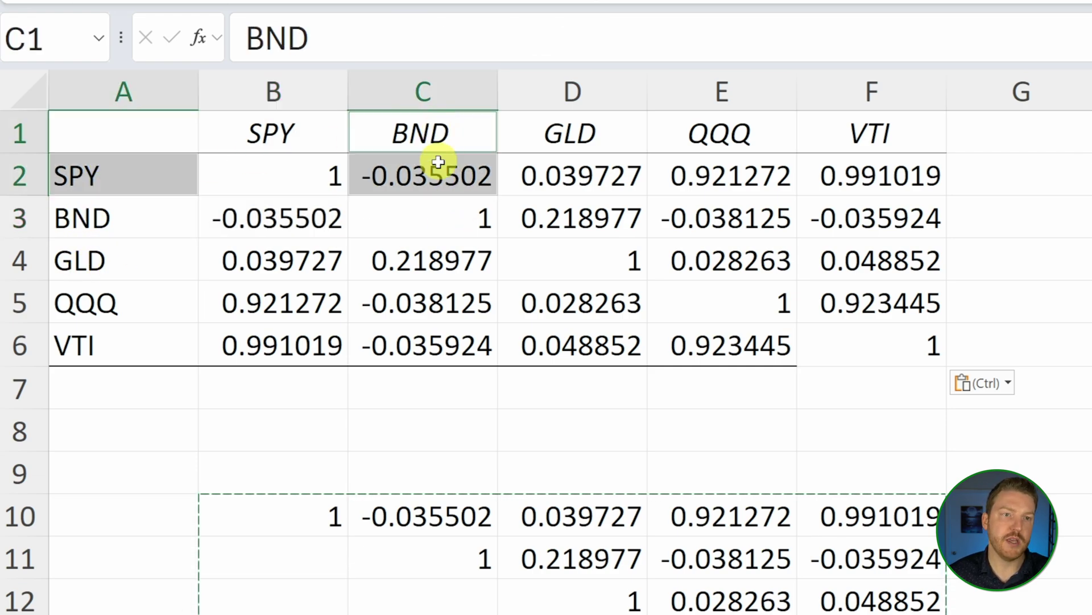
left_click(287, 217)
left_click(395, 174, "ctrl")
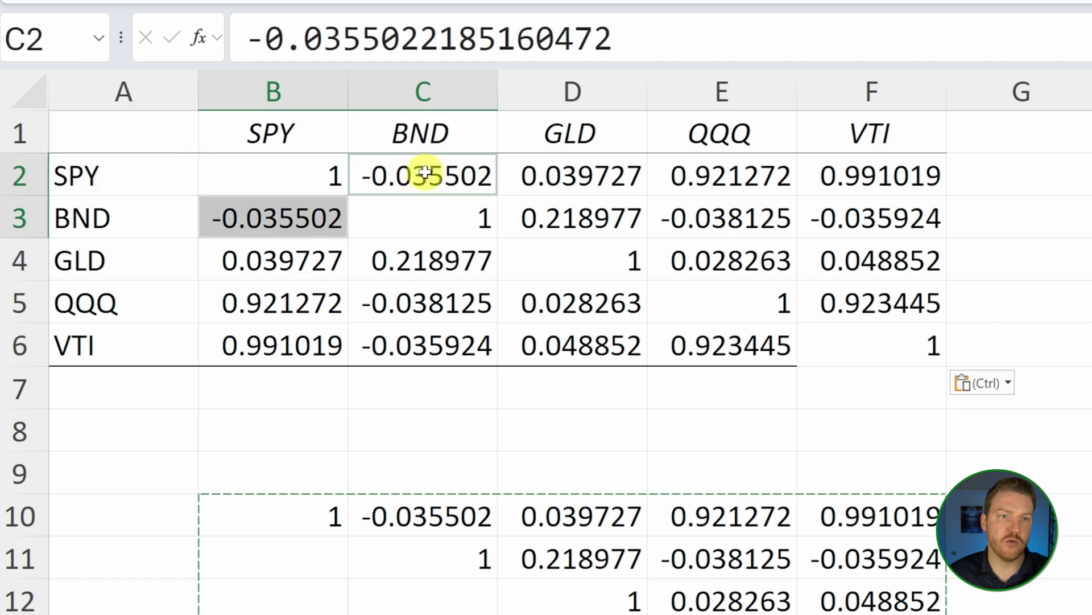
left_click(291, 269)
left_click(580, 176)
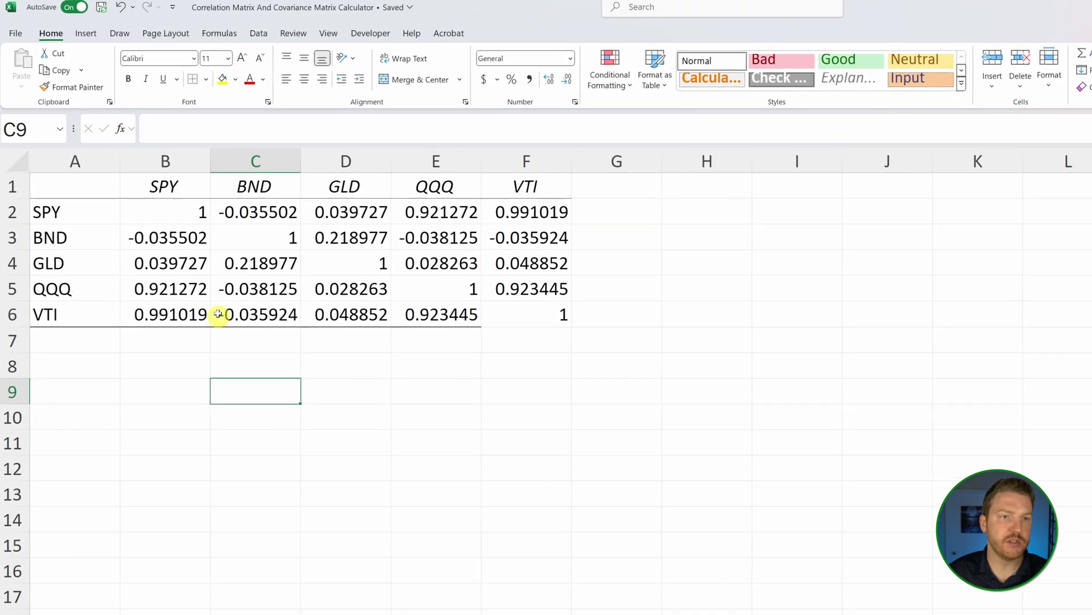
- Select the matrix B2:F6 and start a new conditional formatting rule
left_click_drag(187, 219, 573, 318)
left_click(649, 89)
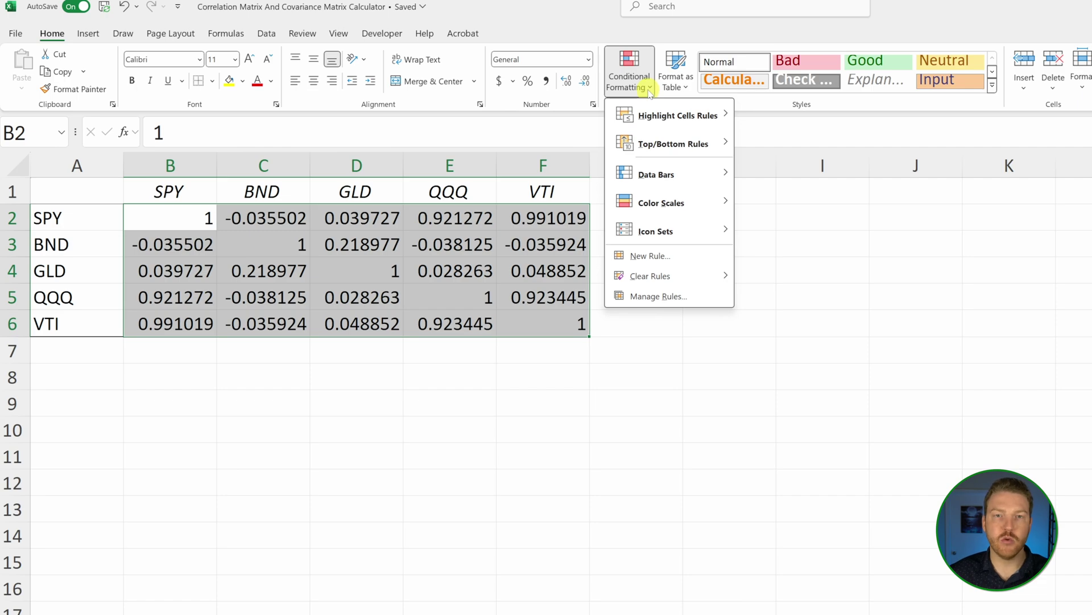
left_click(650, 256)
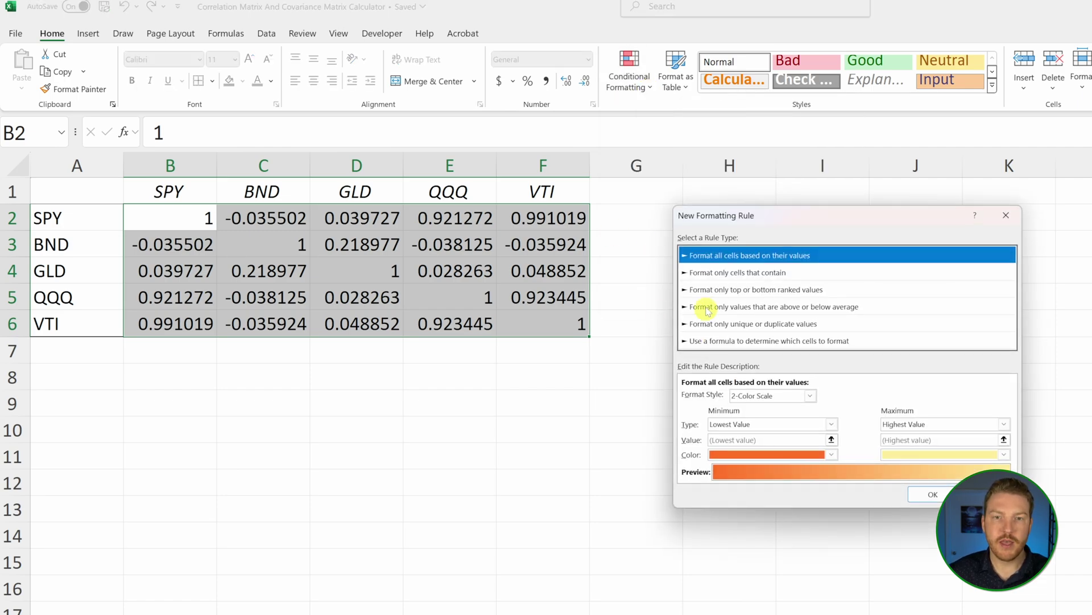
- Choose the 3-Color Scale style with minimum and midpoint types set to Number
left_click(810, 396)
left_click(796, 418)
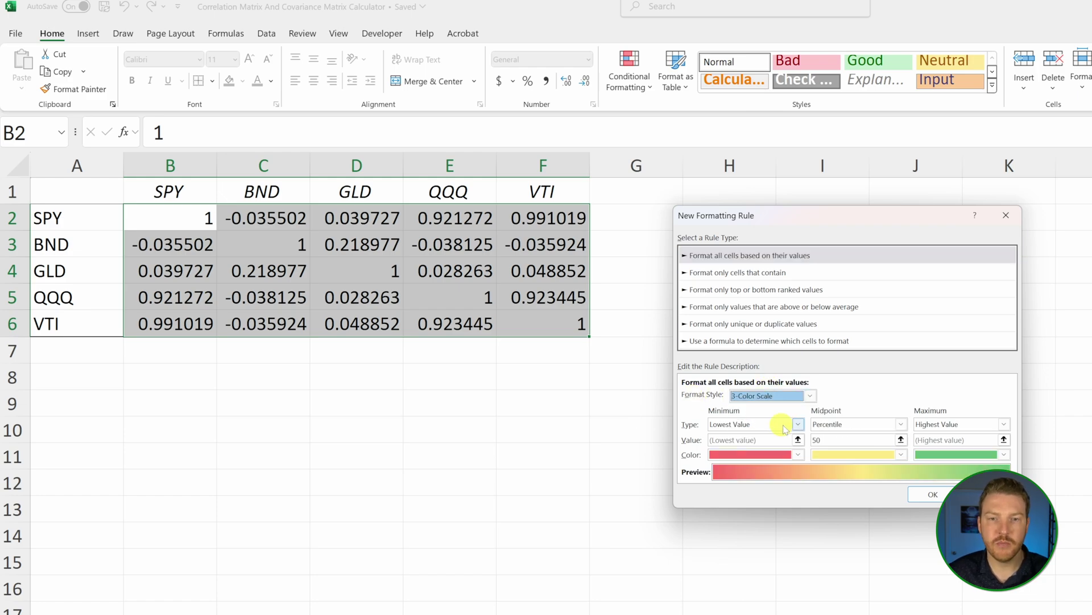
left_click(798, 424)
left_click(761, 447)
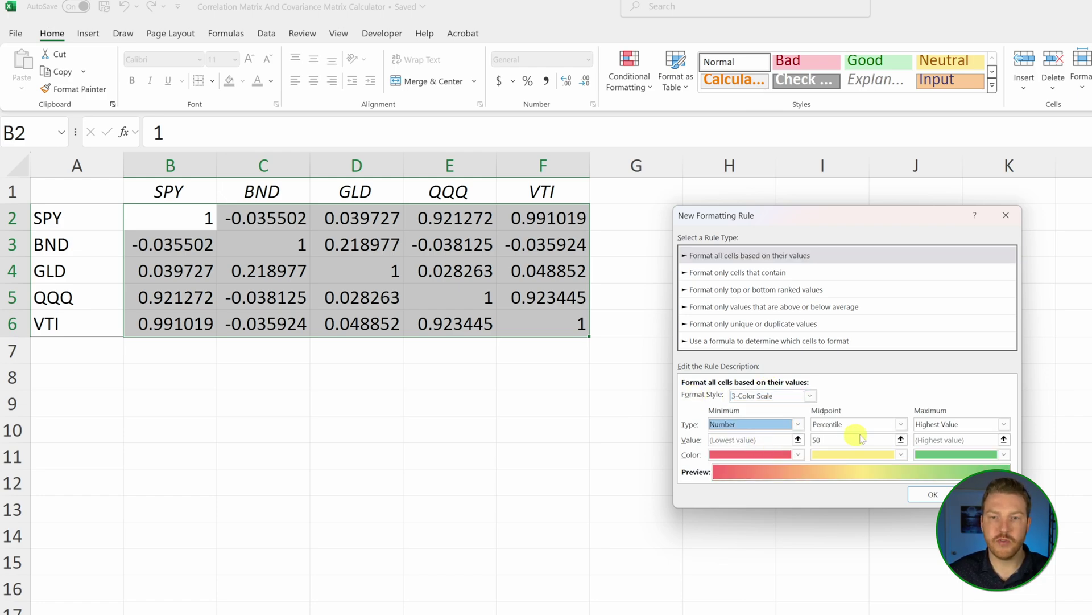
left_click(901, 424)
left_click(825, 436)
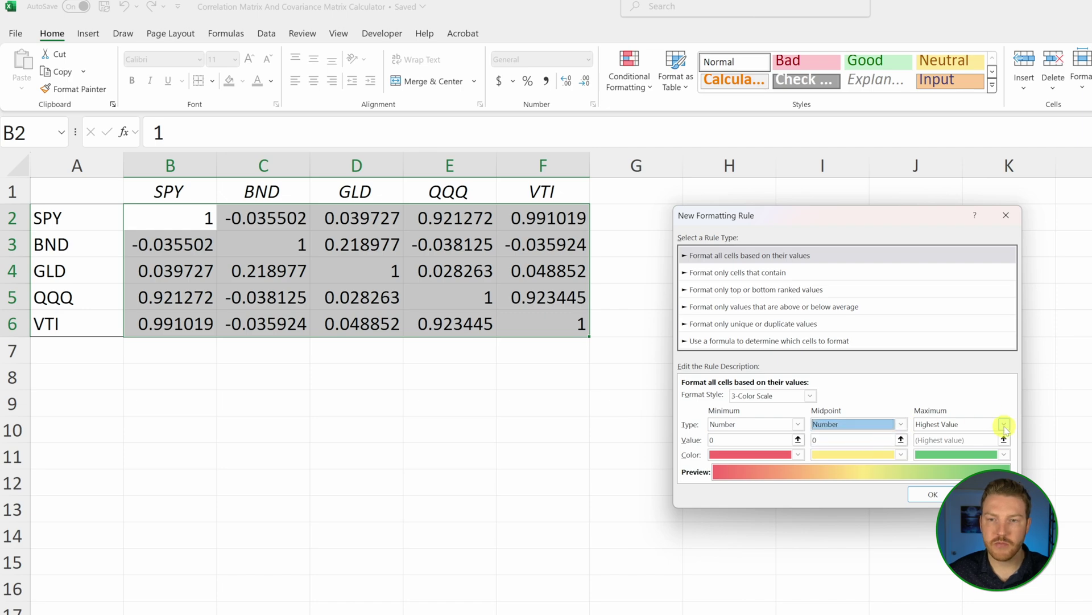
left_click(1004, 423)
- Set the maximum type to Number and values to Minimum -1, Midpoint 0, Maximum 1
left_click(959, 446)
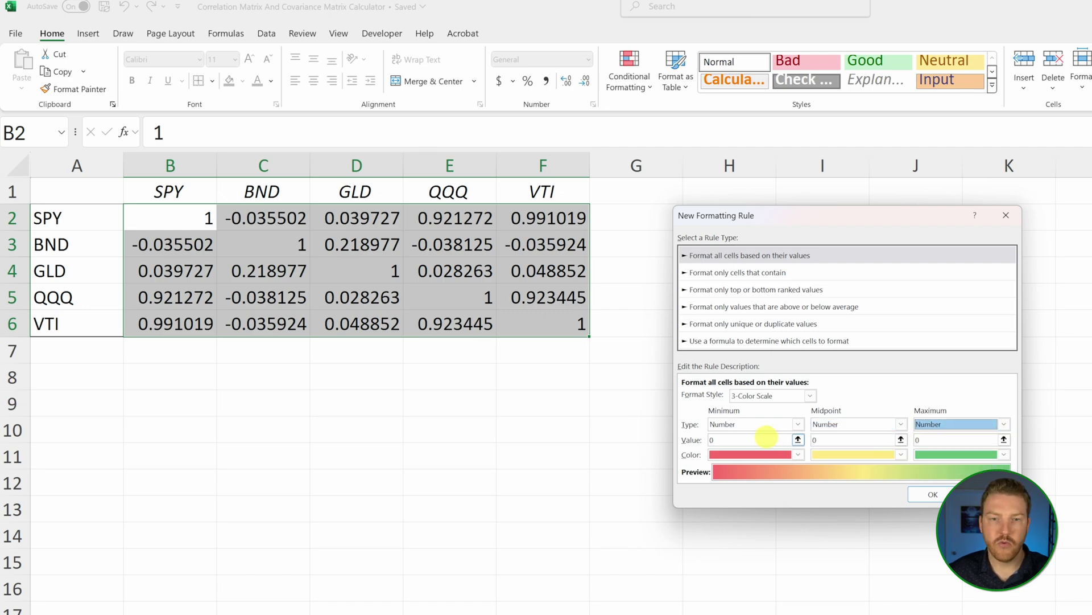
double_click(712, 439)
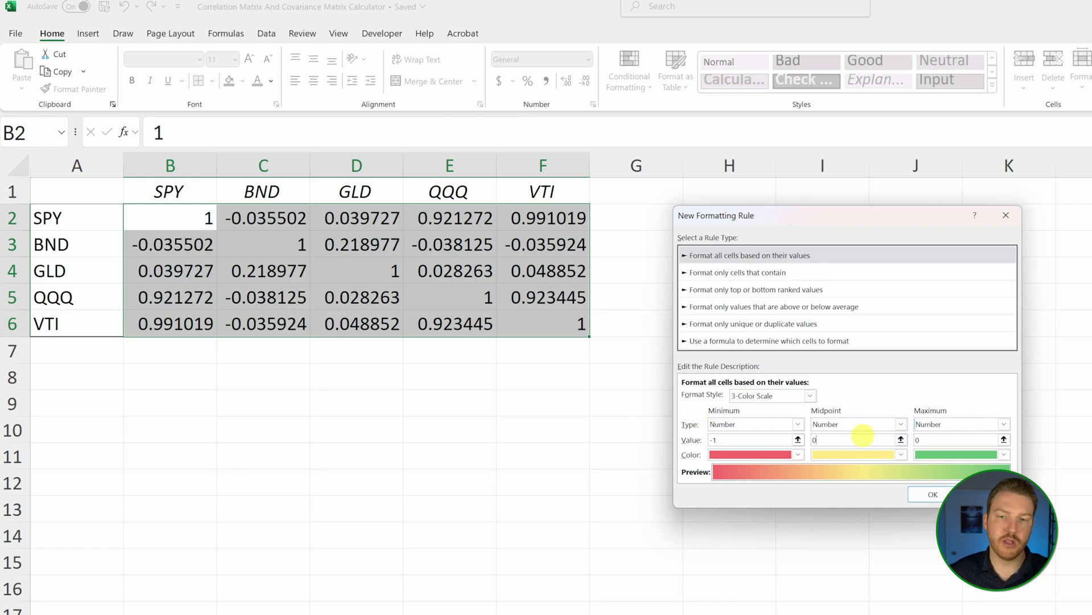
left_click(943, 442)
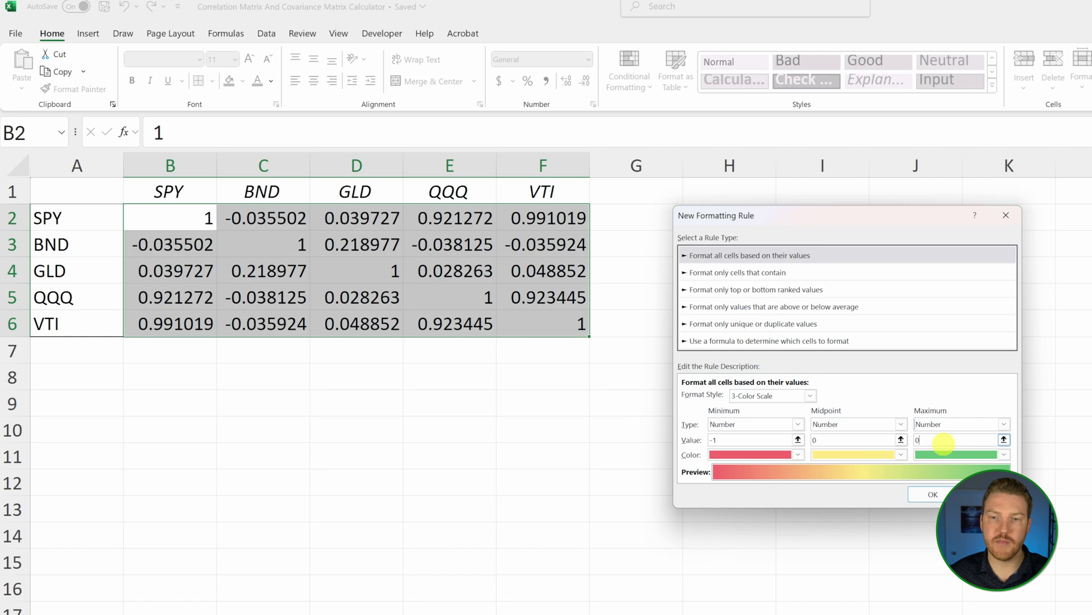
left_click_drag(942, 442, 904, 439)
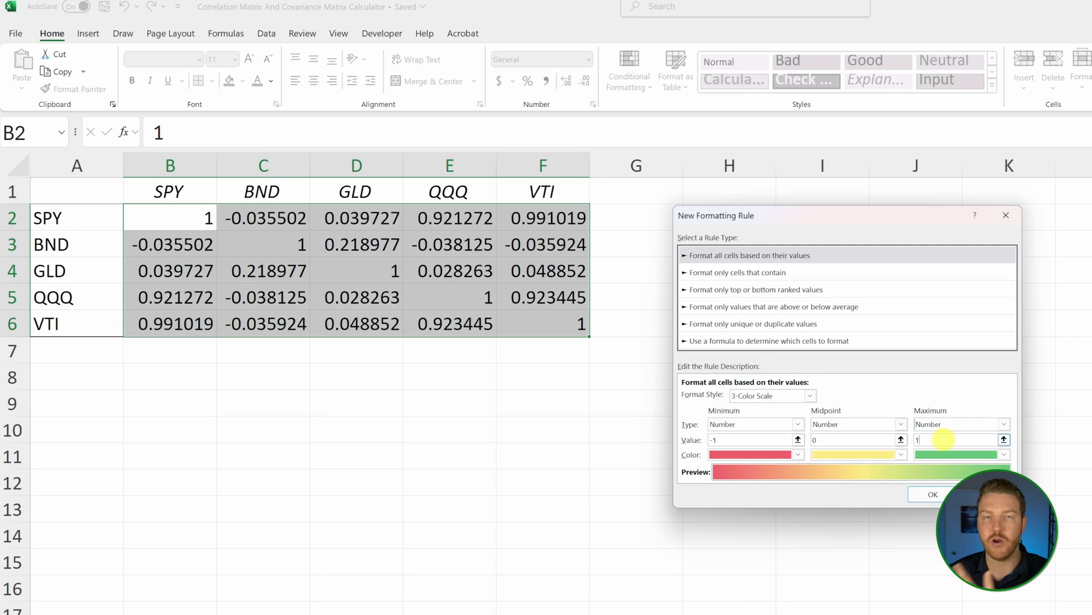
- Make the midpoint colour white and apply the colour scale to the matrix
left_click(901, 455)
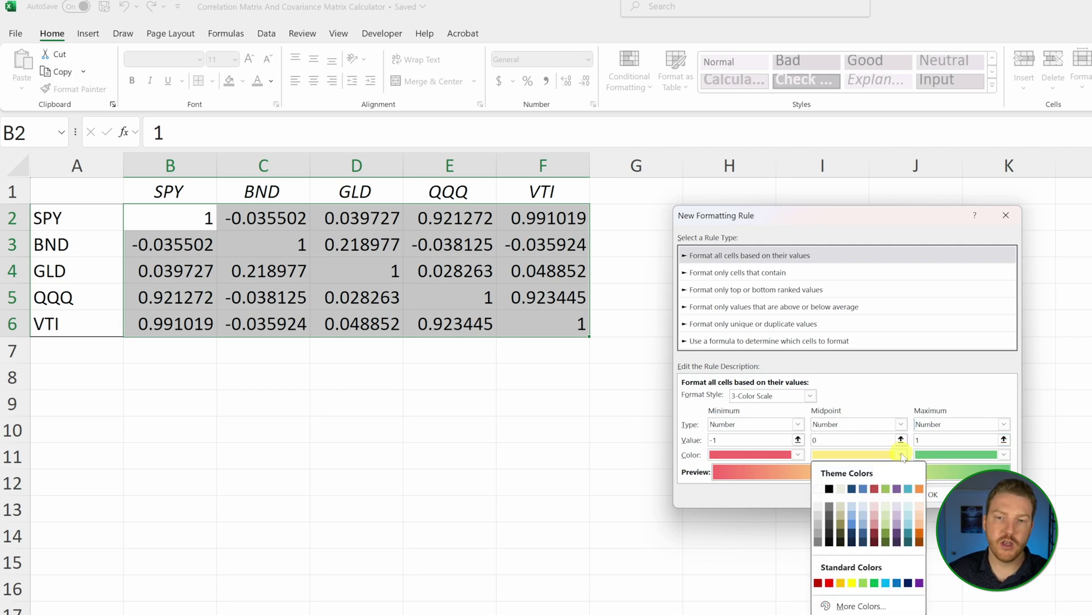
left_click(817, 488)
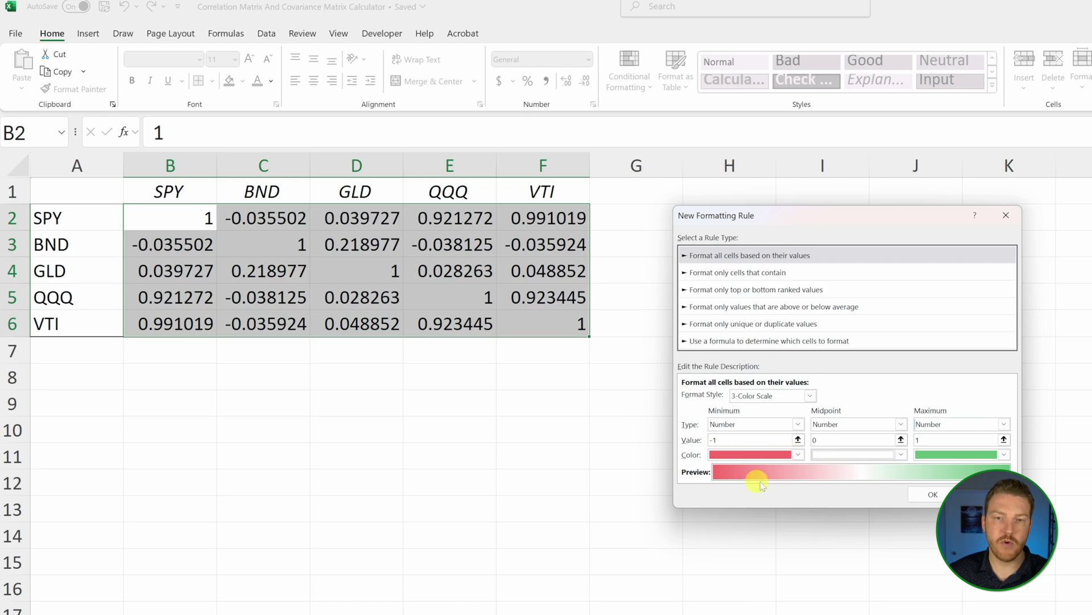
left_click(933, 495)
left_click(397, 385)
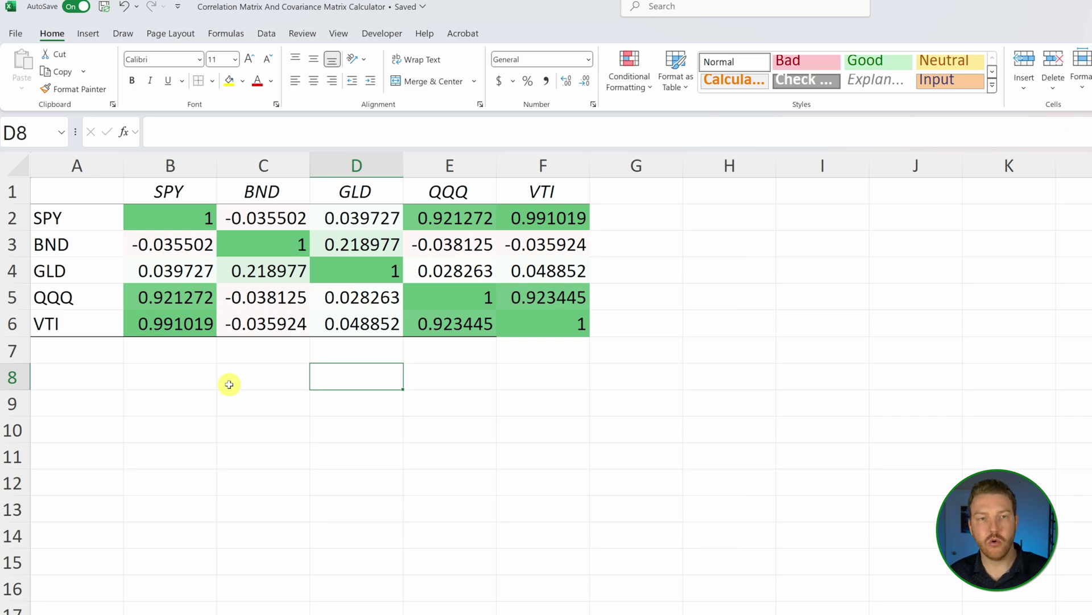
scroll(642, 522, "up", 4)
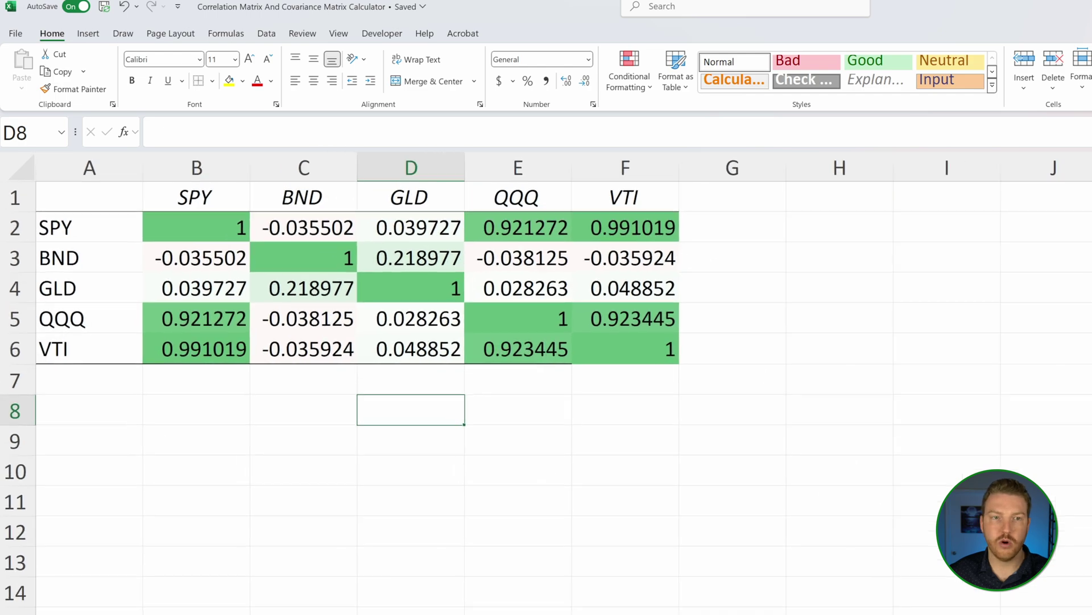
left_click(643, 522)
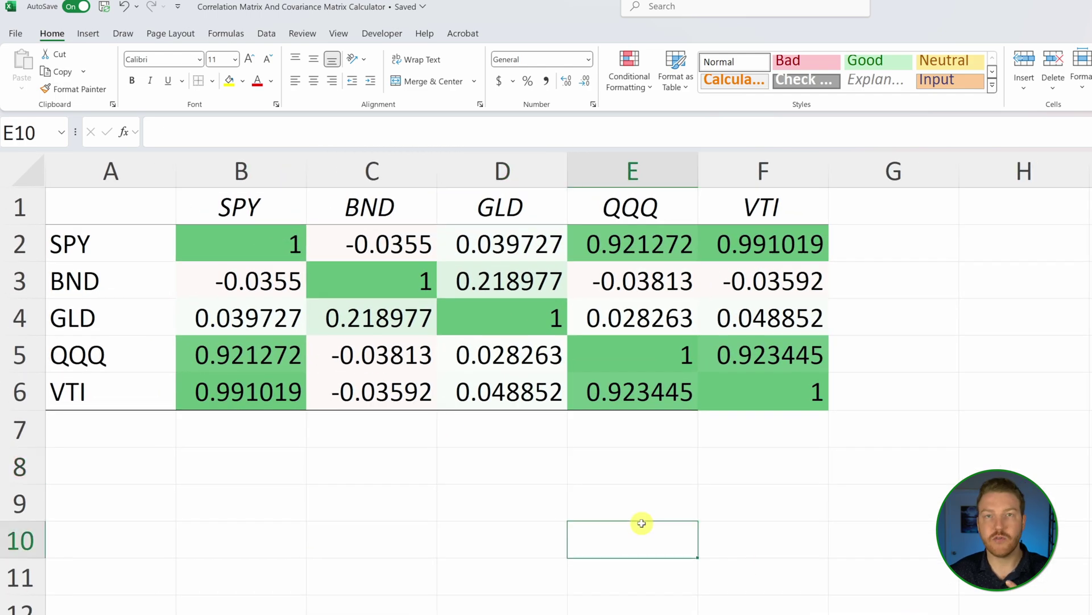